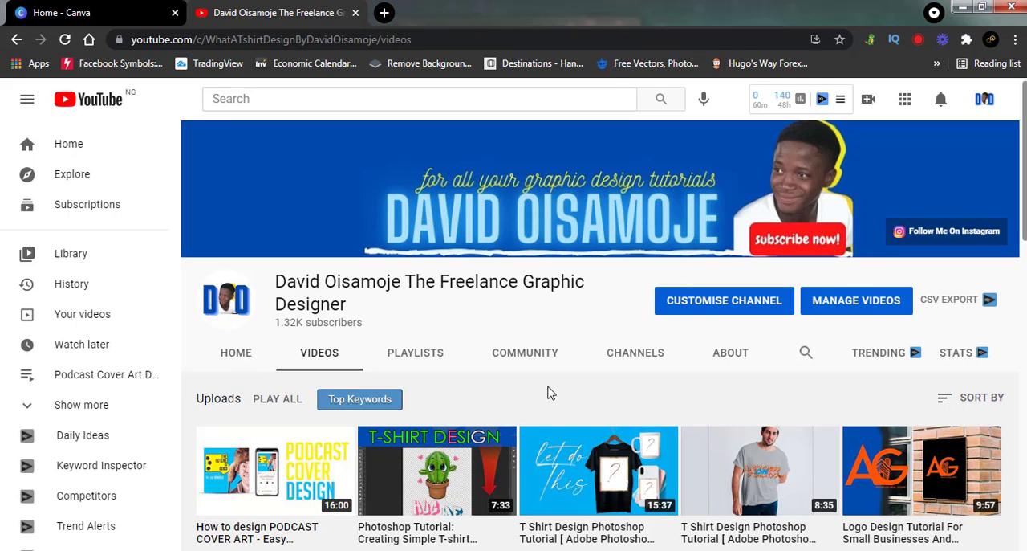
Step: Look through the YouTube channel's uploaded videos, examining the T-shirt design tutorials and the Redbubble print-on-demand course
{"action": "scroll", "coordinate": [550, 393], "scroll_direction": "down", "scroll_amount": 3}
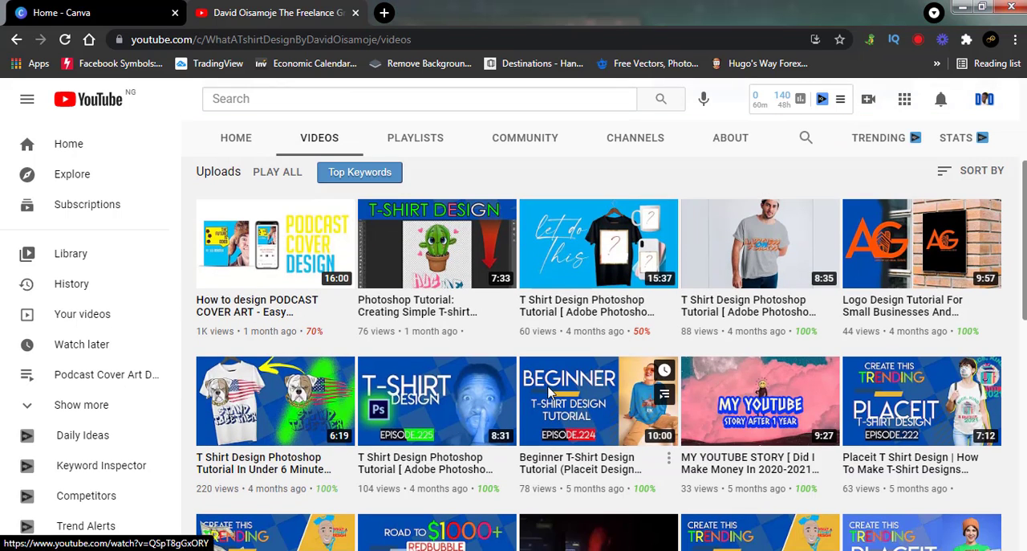
{"action": "scroll", "coordinate": [551, 393], "scroll_direction": "down", "scroll_amount": 4}
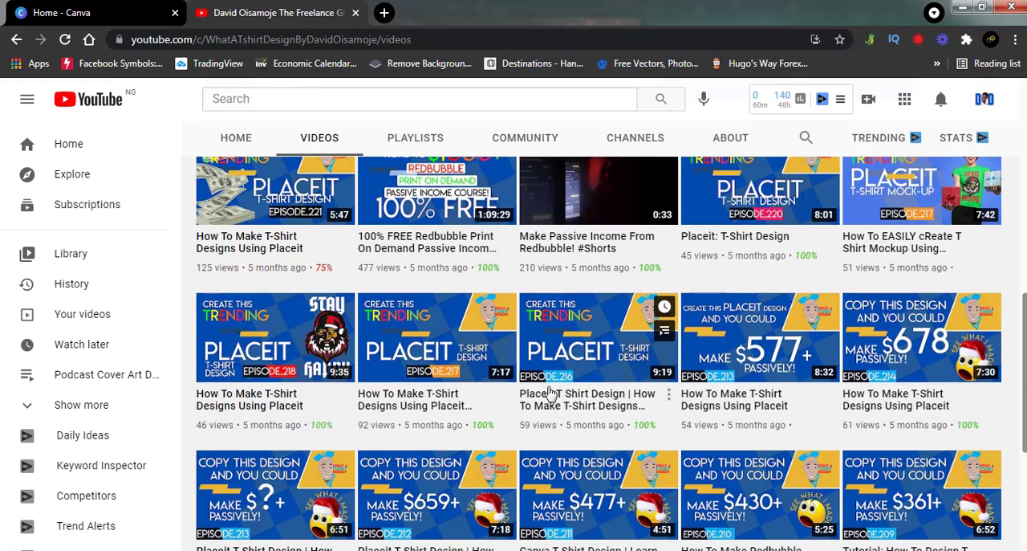
{"action": "scroll", "coordinate": [551, 393], "scroll_direction": "down", "scroll_amount": 5}
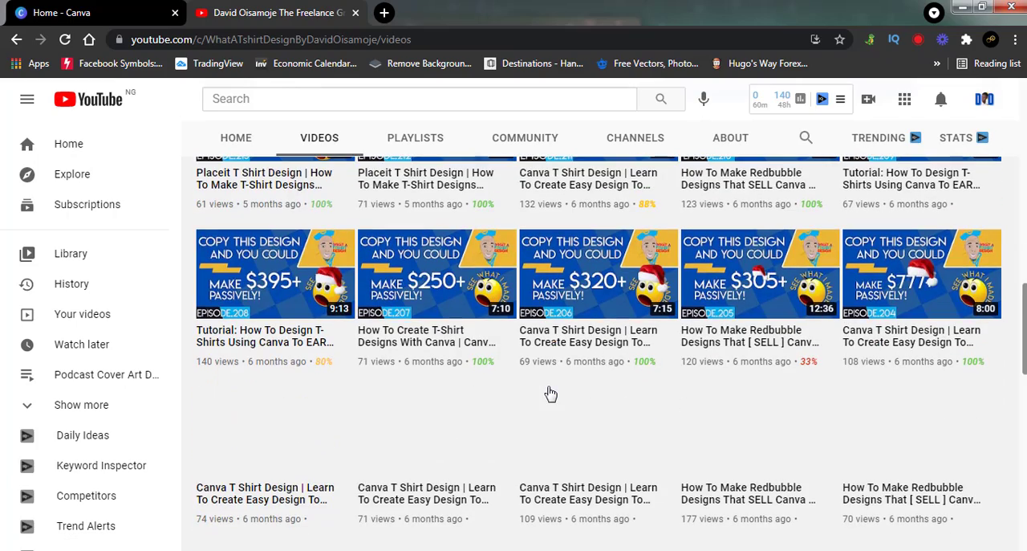
{"action": "scroll", "coordinate": [551, 393], "scroll_direction": "down", "scroll_amount": 1}
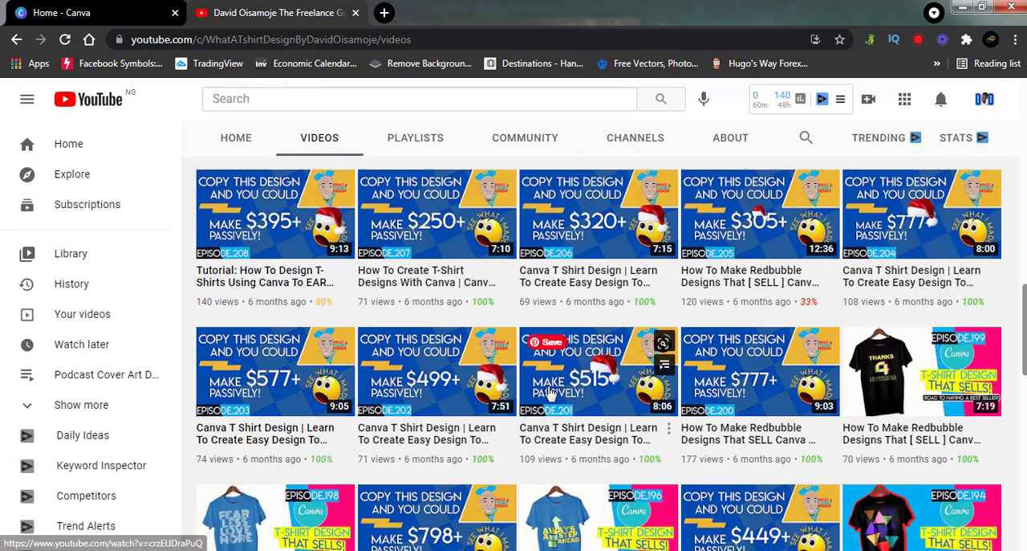
{"action": "scroll", "coordinate": [550, 393], "scroll_direction": "down", "scroll_amount": 1}
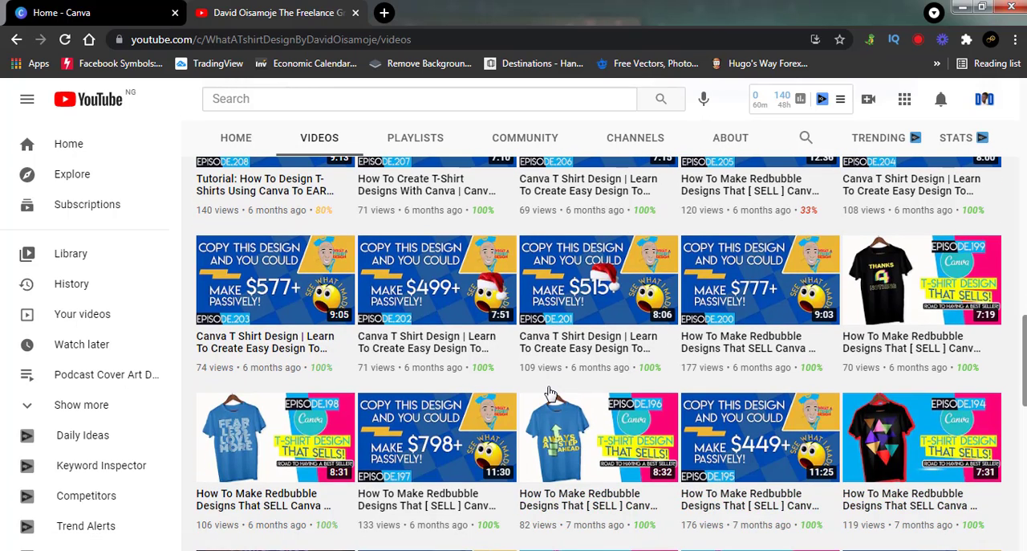
{"action": "scroll", "coordinate": [550, 393], "scroll_direction": "up", "scroll_amount": 5}
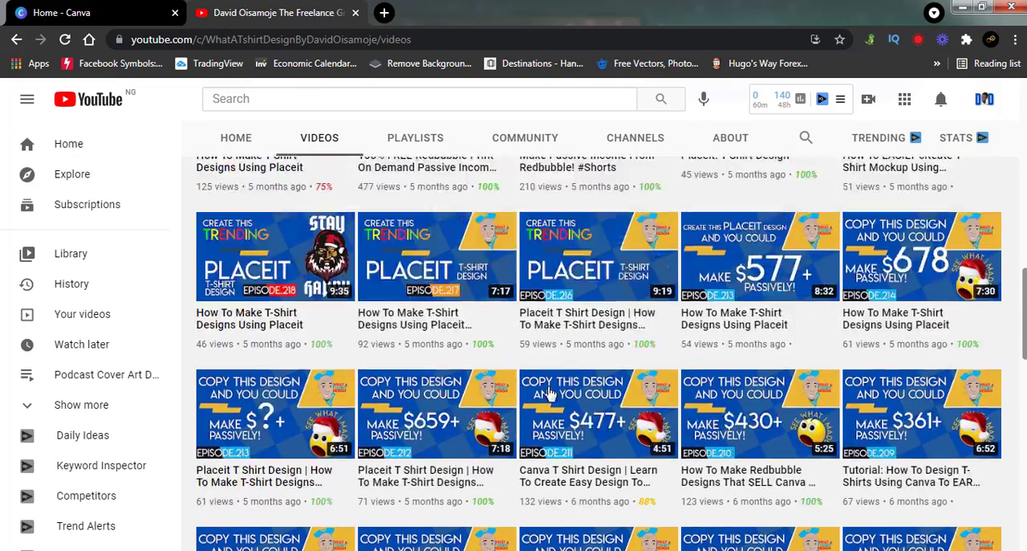
{"action": "scroll", "coordinate": [550, 393], "scroll_direction": "up", "scroll_amount": 3}
{"action": "scroll", "coordinate": [550, 392], "scroll_direction": "down", "scroll_amount": 6}
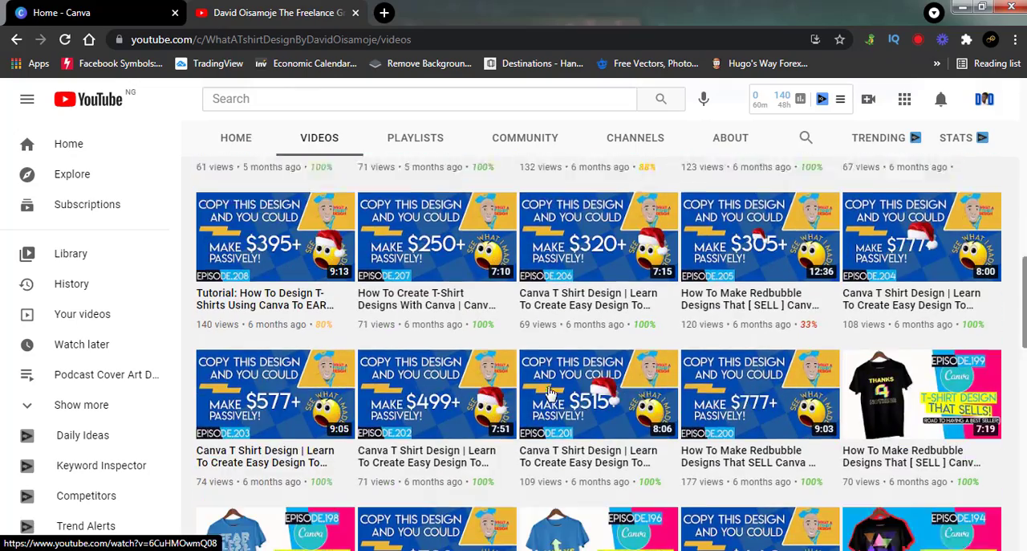
{"action": "scroll", "coordinate": [550, 393], "scroll_direction": "down", "scroll_amount": 2}
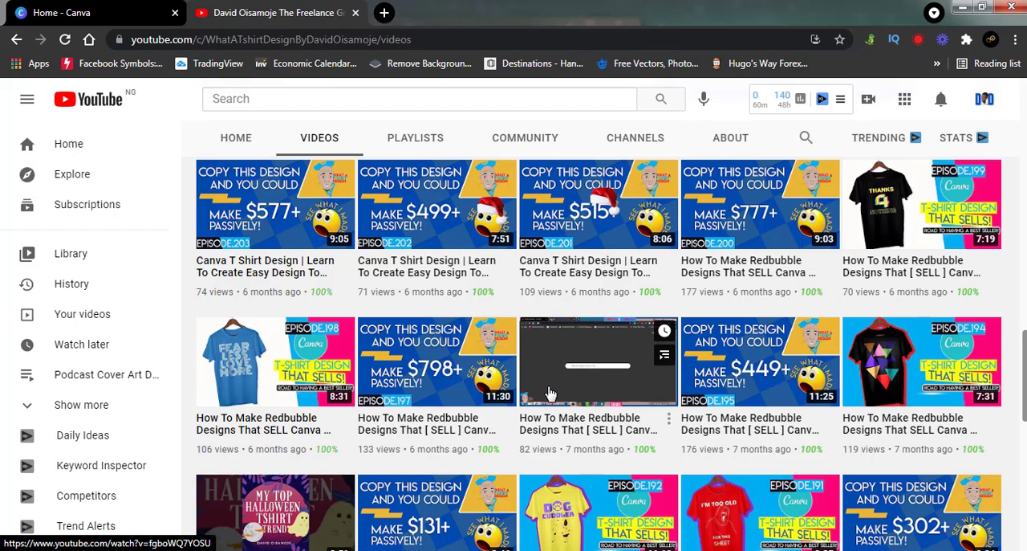
{"action": "scroll", "coordinate": [550, 393], "scroll_direction": "down", "scroll_amount": 2}
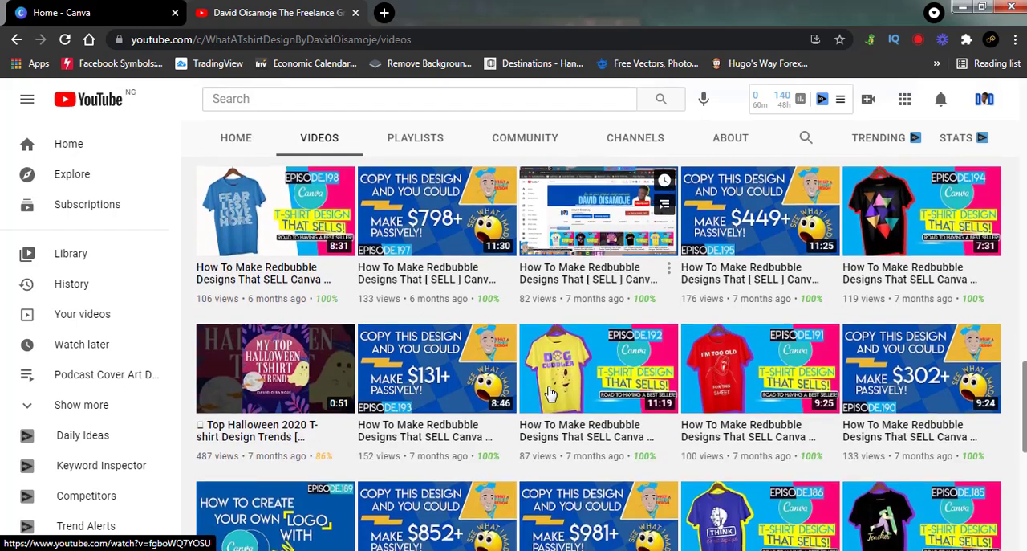
{"action": "scroll", "coordinate": [550, 392], "scroll_direction": "up", "scroll_amount": 10}
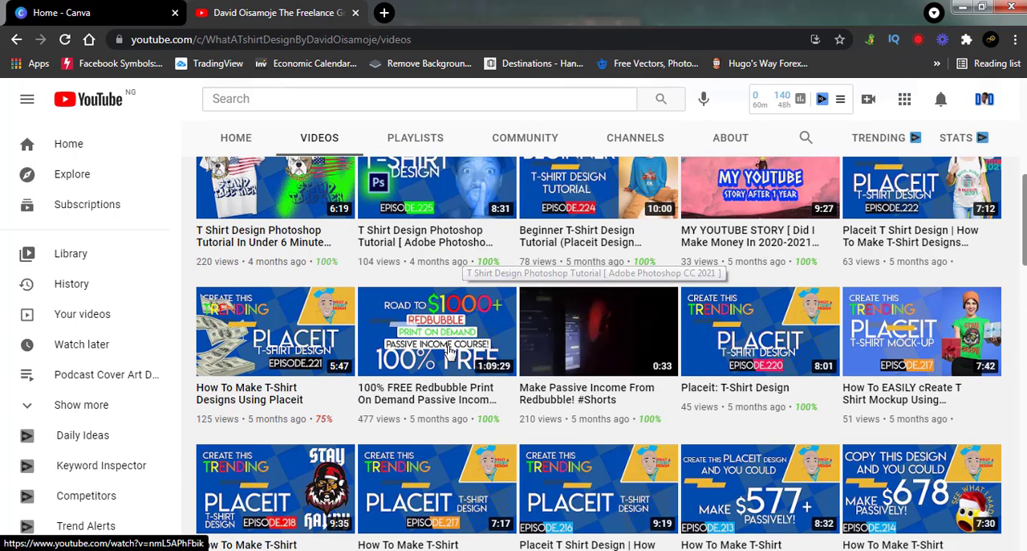
{"action": "mouse_move", "coordinate": [450, 350]}
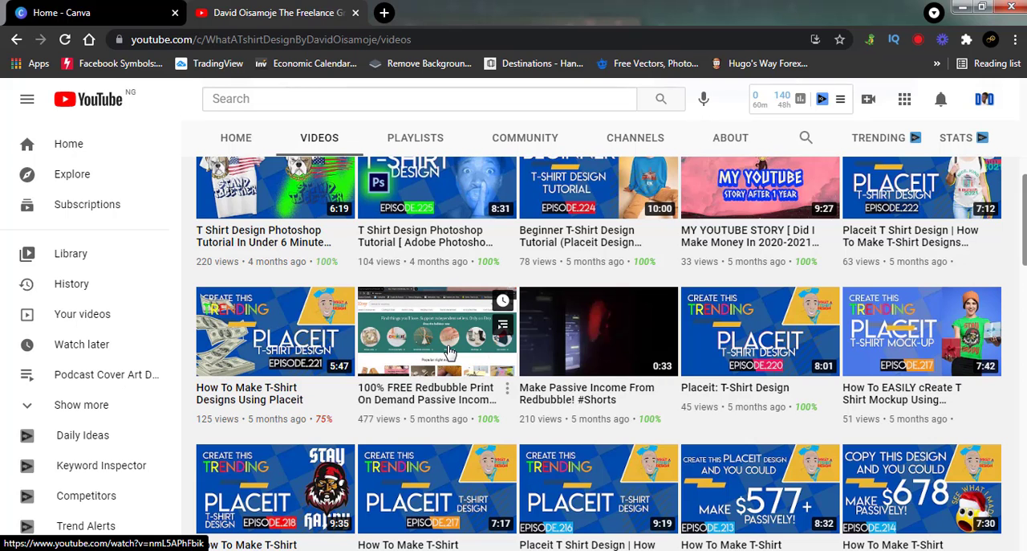
{"action": "scroll", "coordinate": [449, 351], "scroll_direction": "up", "scroll_amount": 1}
{"action": "scroll", "coordinate": [449, 351], "scroll_direction": "up", "scroll_amount": 5}
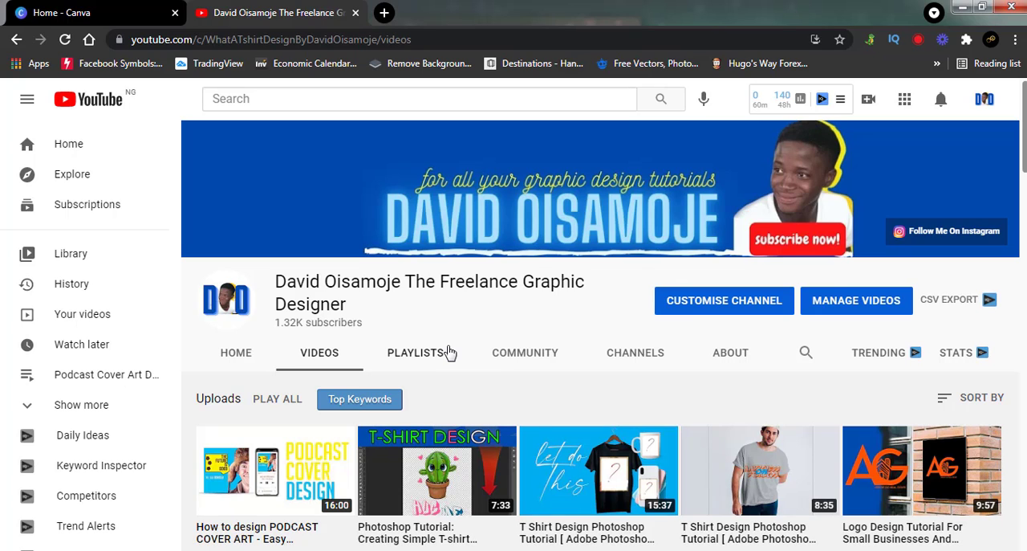
Step: Switch to Canva and set the custom design width to 4500 px
{"action": "left_click", "coordinate": [121, 12]}
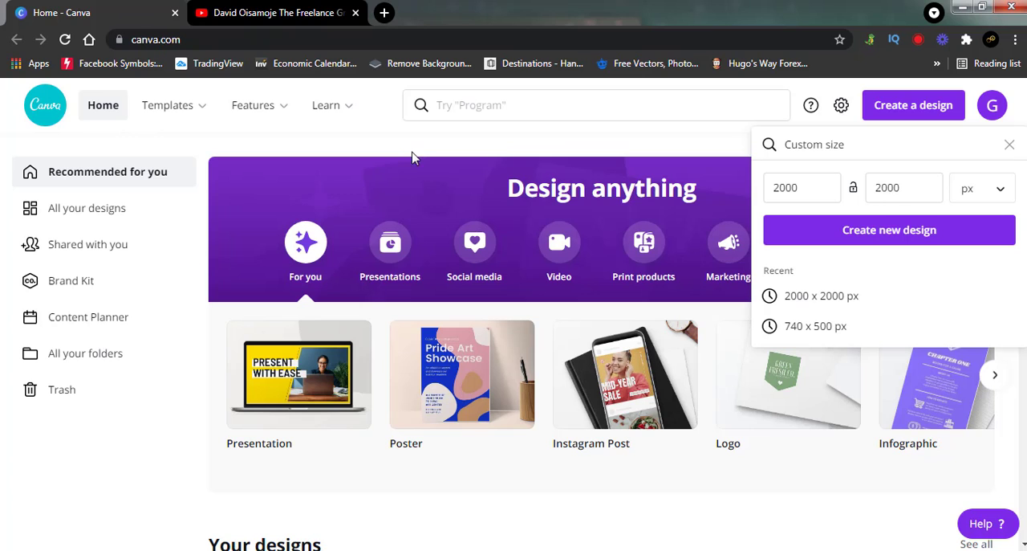
{"action": "left_click", "coordinate": [793, 191]}
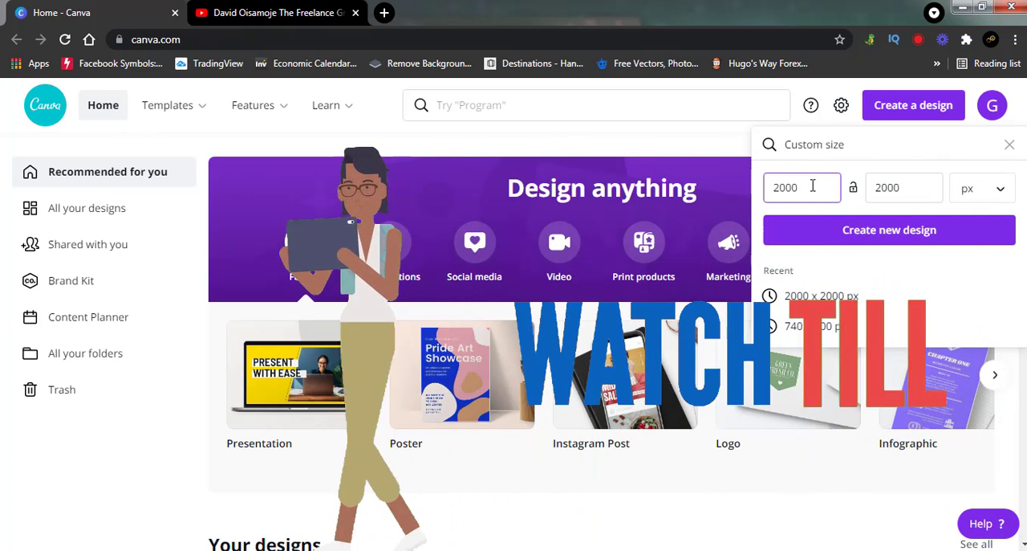
{"action": "double_click", "coordinate": [800, 189]}
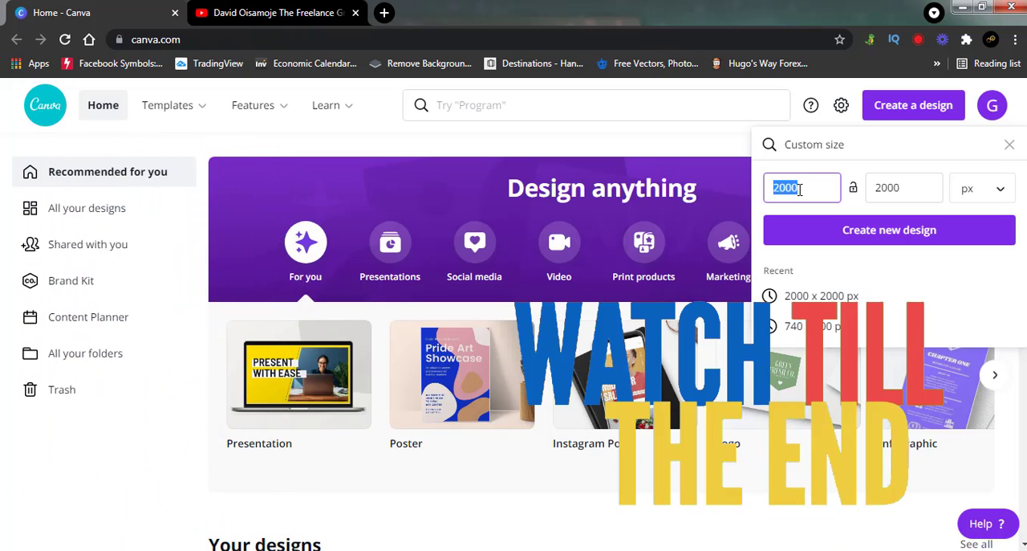
{"action": "type", "text": "45--"}
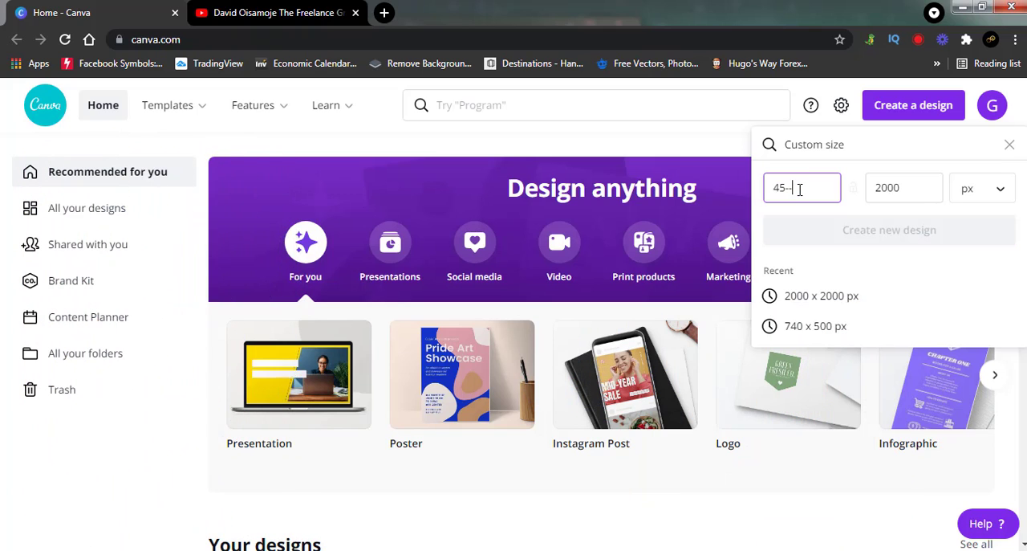
{"action": "key", "text": "BackSpace"}
{"action": "key", "text": "BackSpace"}
{"action": "type", "text": "00"}
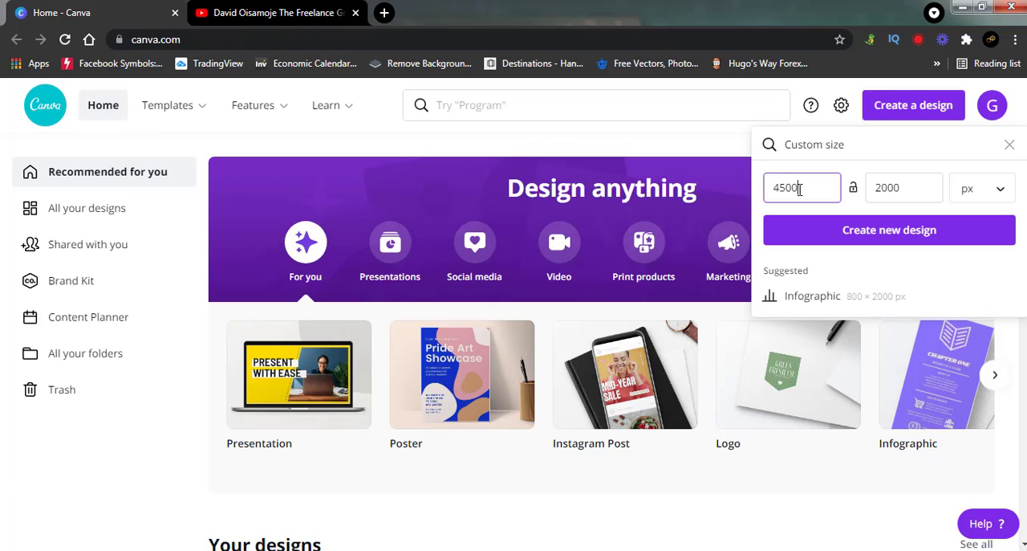
Step: Set the custom design height to 5400 px and create the new blank design
{"action": "left_click", "coordinate": [922, 194]}
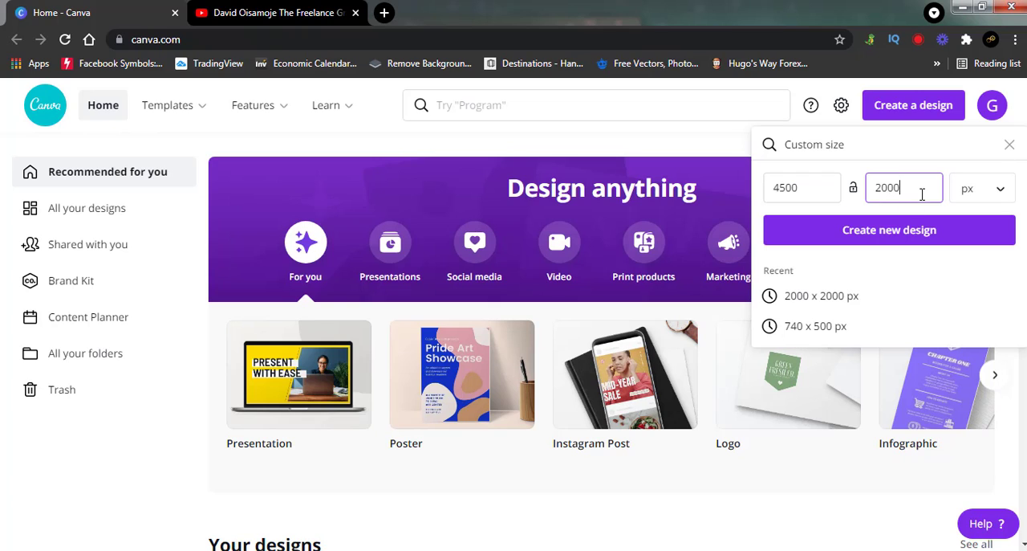
{"action": "double_click", "coordinate": [923, 194]}
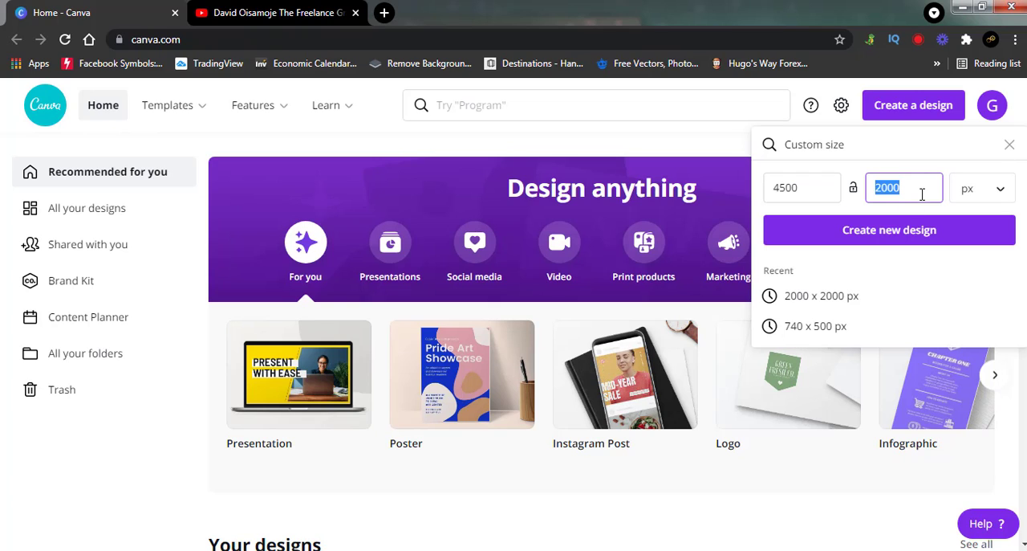
{"action": "type", "text": "54"}
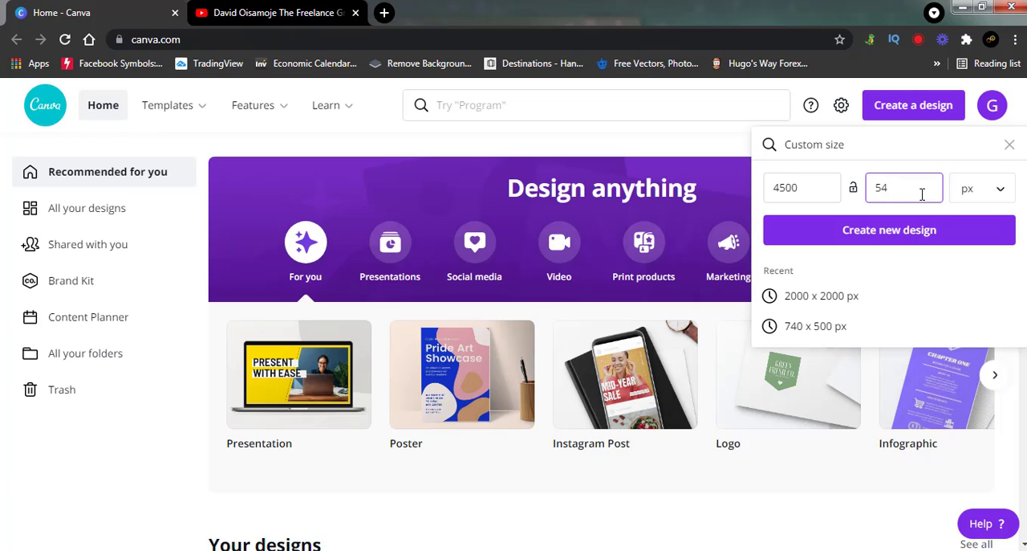
{"action": "type", "text": "00"}
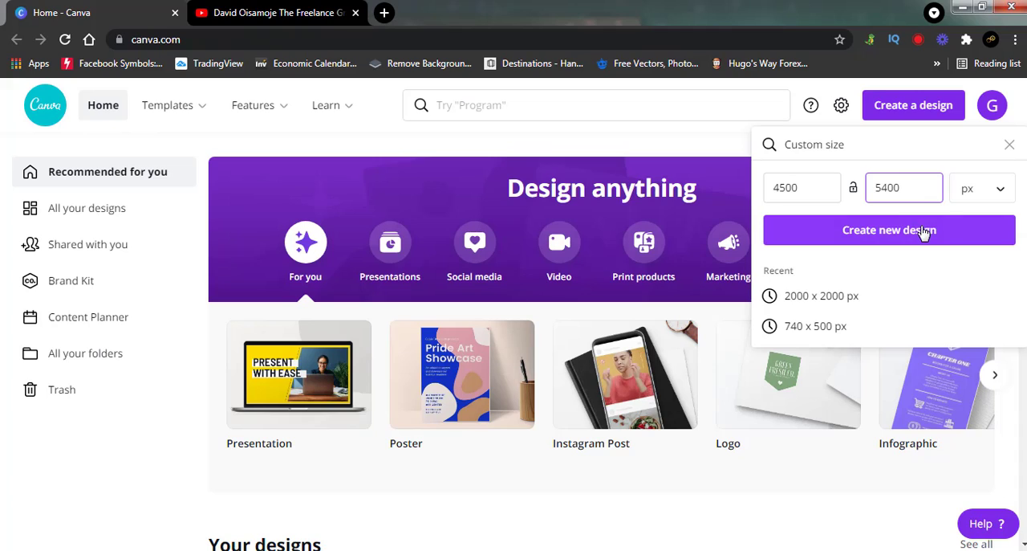
{"action": "left_click", "coordinate": [924, 233]}
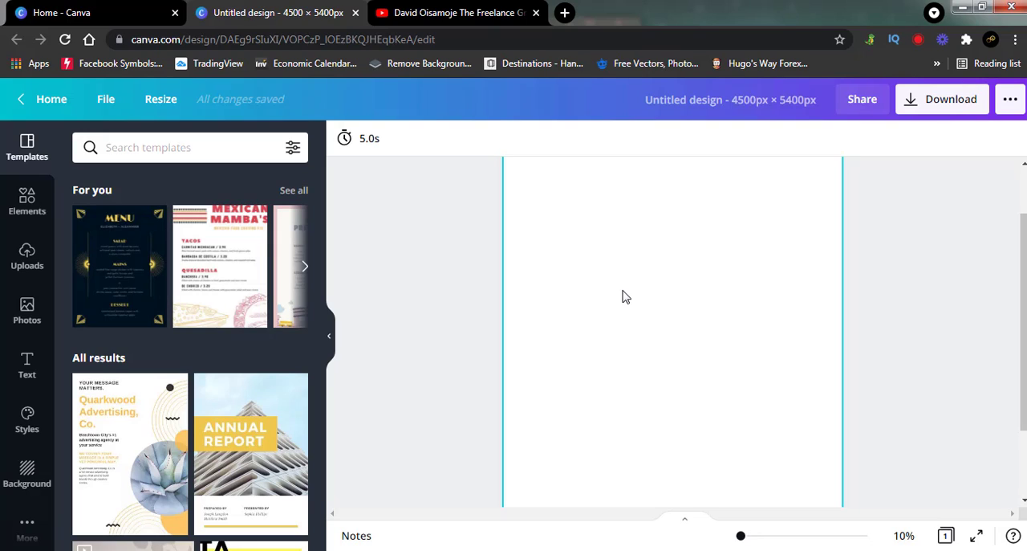
Step: Find the "Cheers to the New Year" font combination among the text styles and add it to the page
{"action": "left_click", "coordinate": [26, 367]}
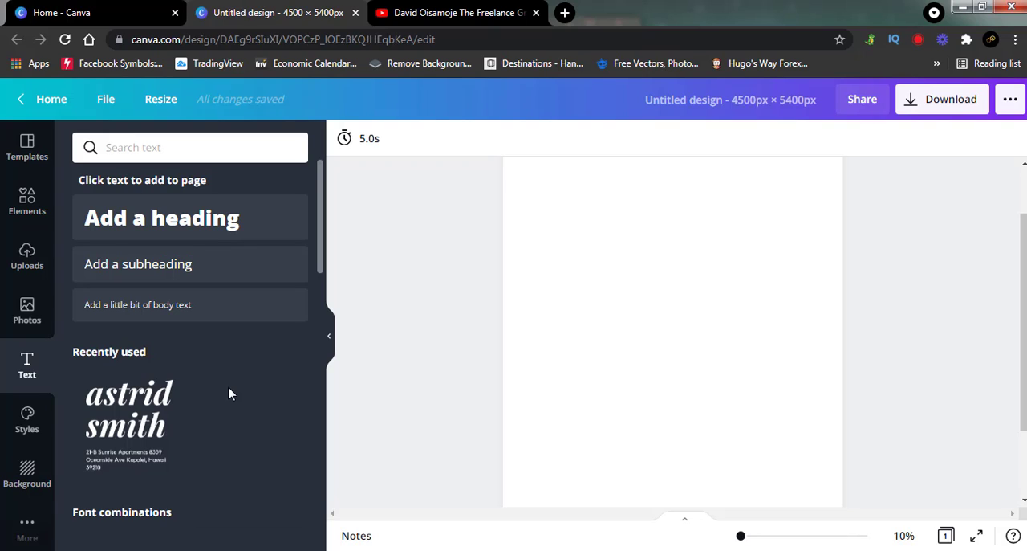
{"action": "scroll", "coordinate": [229, 394], "scroll_direction": "down", "scroll_amount": 1}
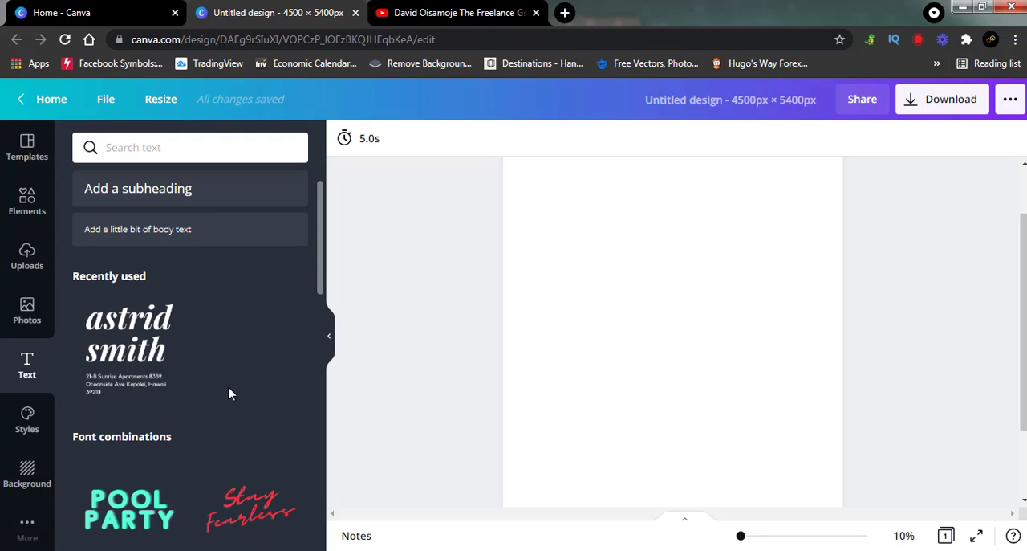
{"action": "scroll", "coordinate": [229, 393], "scroll_direction": "down", "scroll_amount": 4}
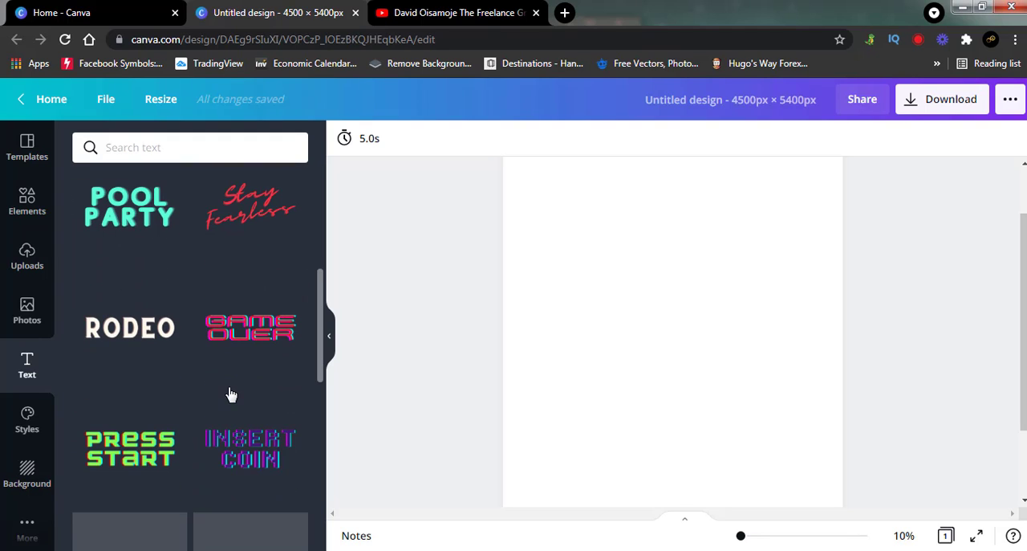
{"action": "scroll", "coordinate": [230, 393], "scroll_direction": "down", "scroll_amount": 3}
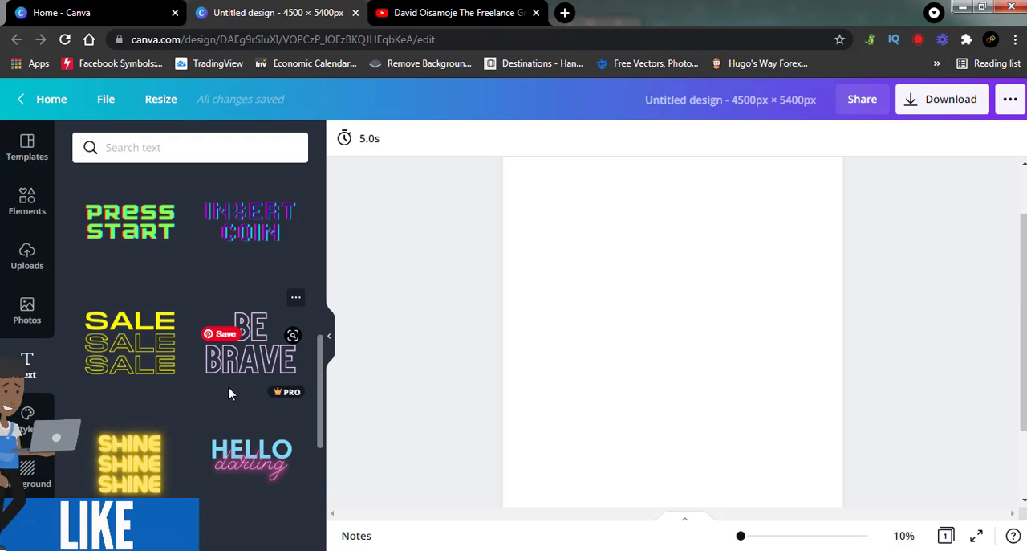
{"action": "scroll", "coordinate": [230, 393], "scroll_direction": "down", "scroll_amount": 1}
{"action": "scroll", "coordinate": [229, 393], "scroll_direction": "down", "scroll_amount": 2}
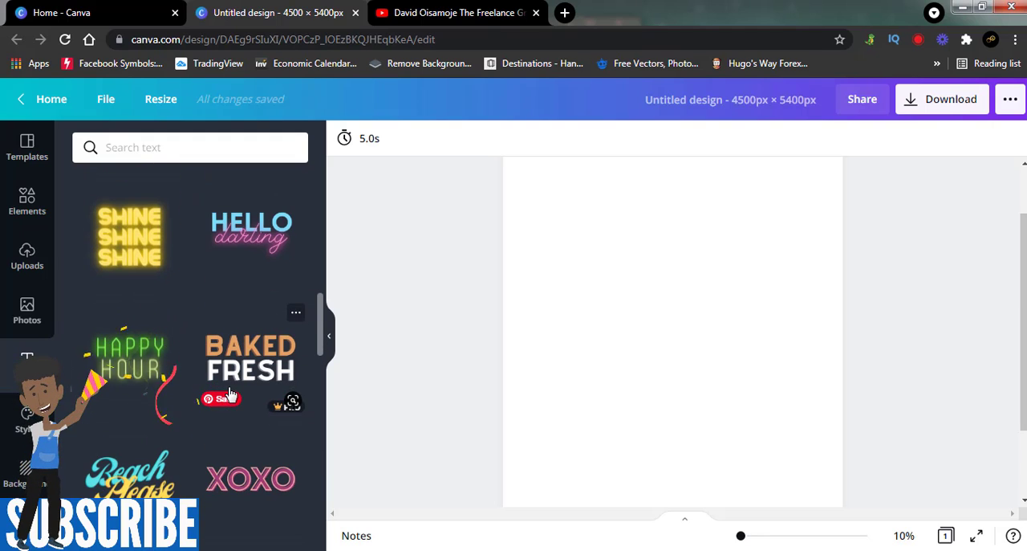
{"action": "scroll", "coordinate": [228, 393], "scroll_direction": "down", "scroll_amount": 2}
{"action": "scroll", "coordinate": [229, 393], "scroll_direction": "down", "scroll_amount": 2}
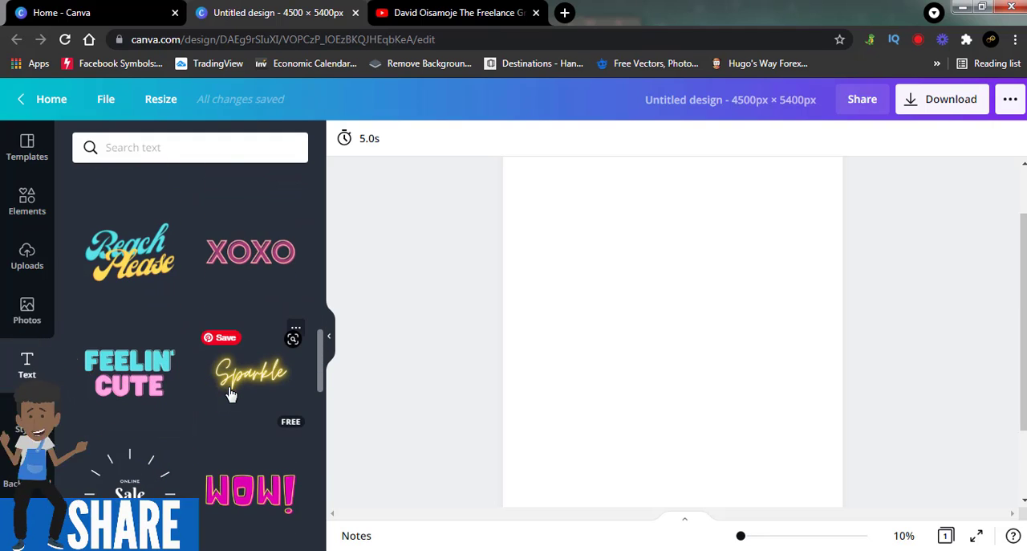
{"action": "scroll", "coordinate": [230, 393], "scroll_direction": "down", "scroll_amount": 3}
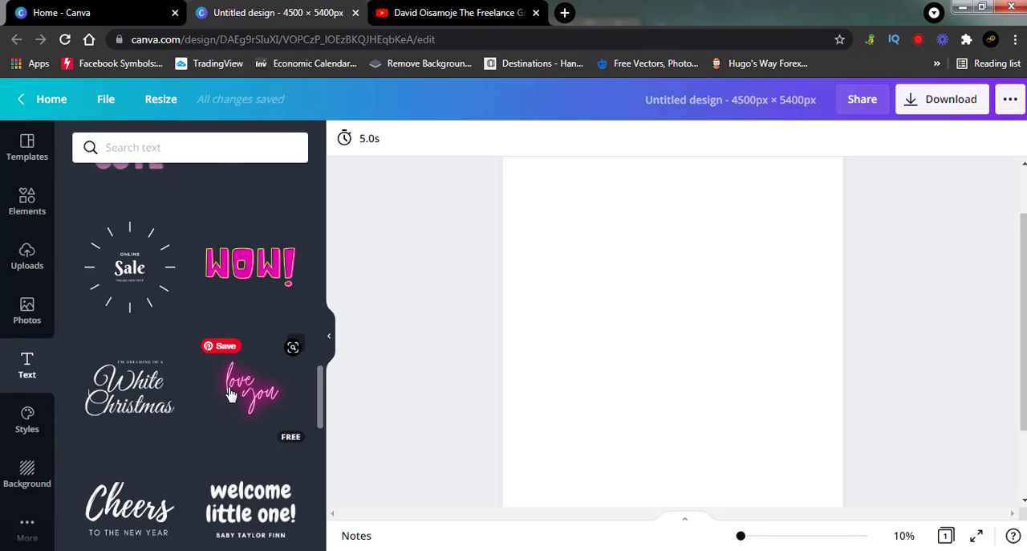
{"action": "scroll", "coordinate": [229, 394], "scroll_direction": "down", "scroll_amount": 1}
{"action": "scroll", "coordinate": [229, 393], "scroll_direction": "down", "scroll_amount": 1}
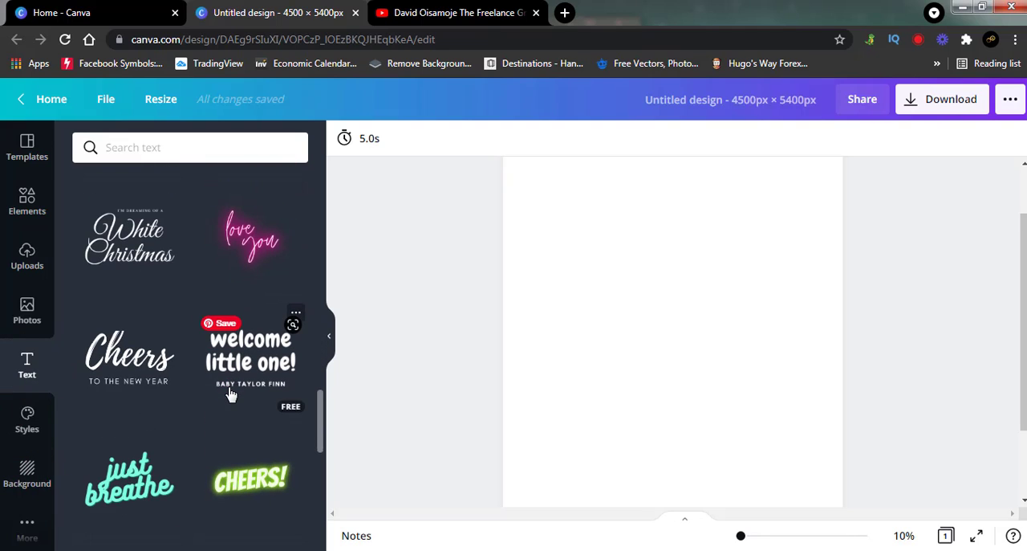
{"action": "left_click", "coordinate": [135, 362]}
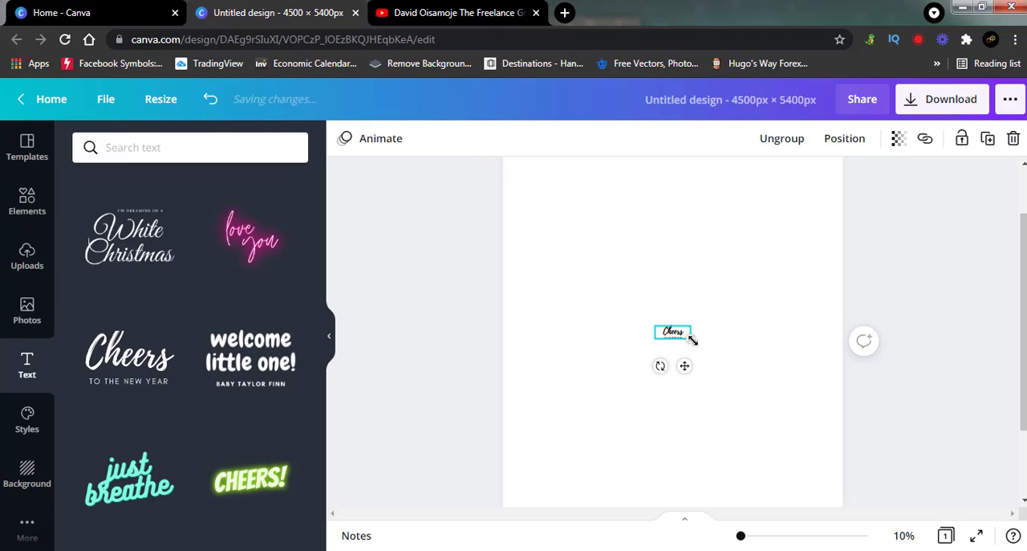
Step: Enlarge the Cheers text group to about 2,883 × 1,035 px in the upper part of the page and ungroup it
{"action": "left_click_drag", "start_coordinate": [691, 338], "coordinate": [853, 443]}
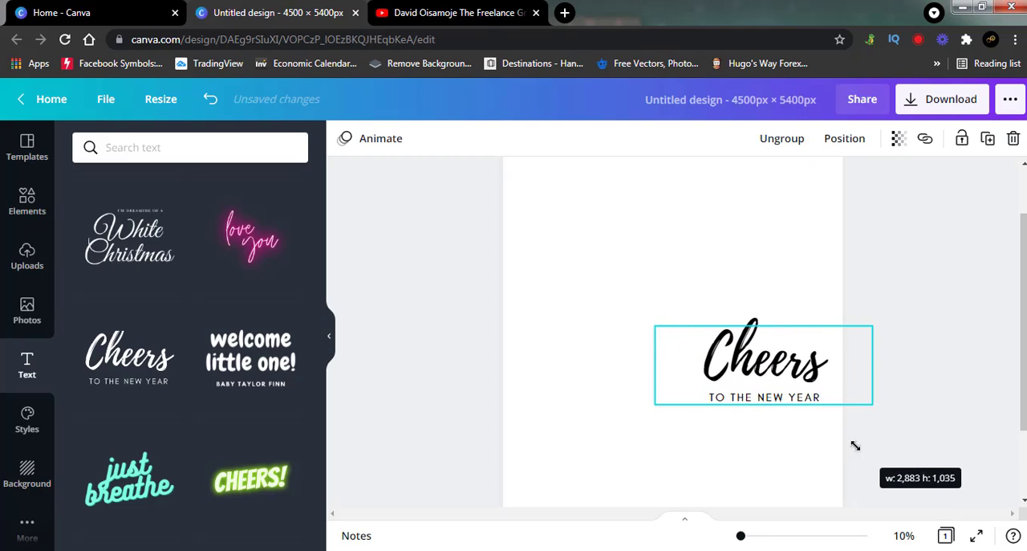
{"action": "left_click_drag", "start_coordinate": [788, 367], "coordinate": [704, 238]}
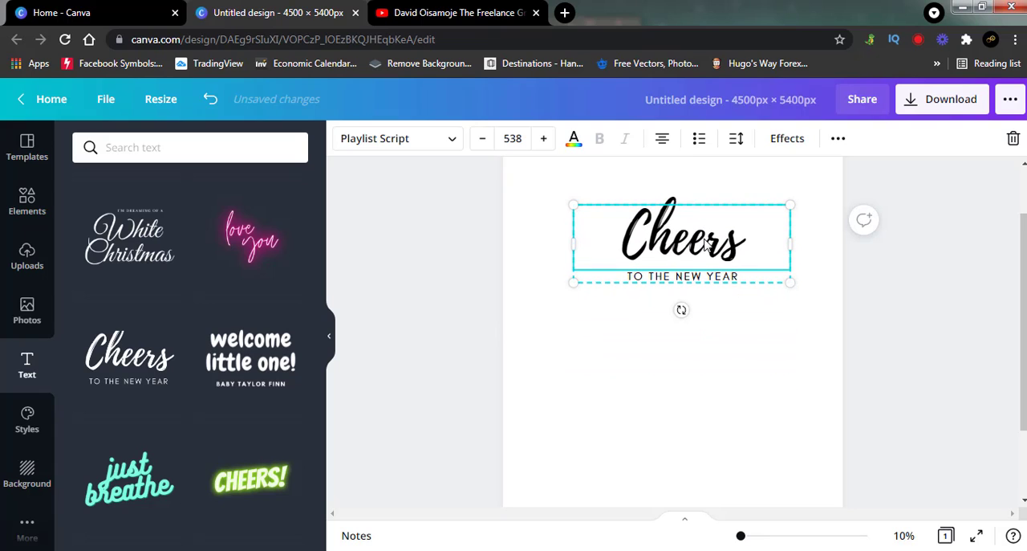
{"action": "right_click", "coordinate": [704, 243]}
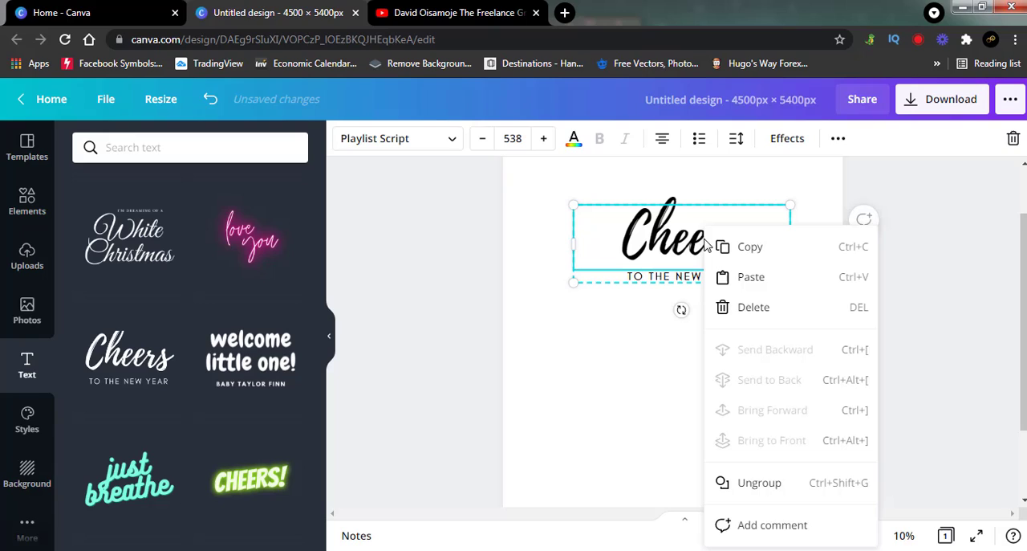
{"action": "left_click", "coordinate": [755, 482]}
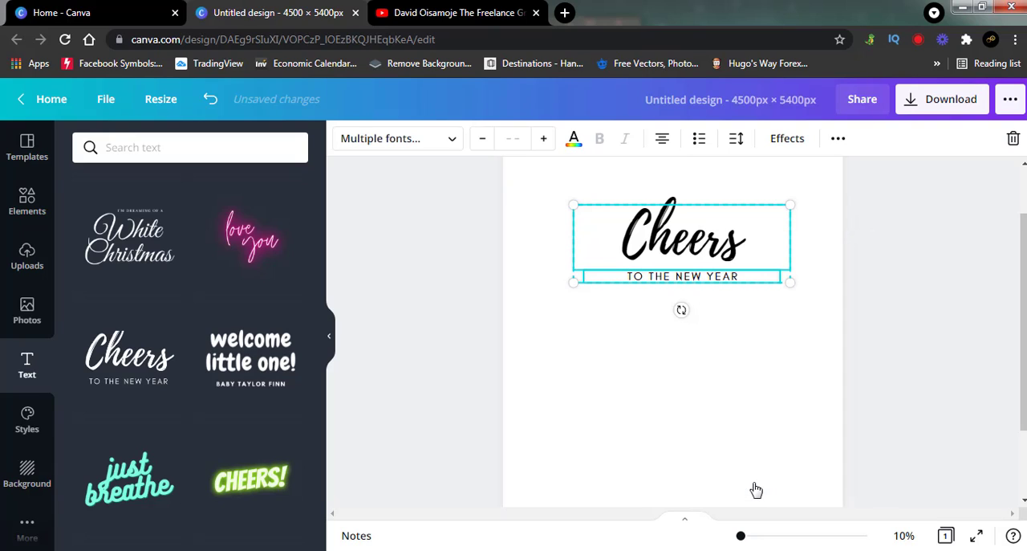
Step: Delete the "TO THE NEW YEAR" line beneath the Cheers text
{"action": "left_click", "coordinate": [897, 369]}
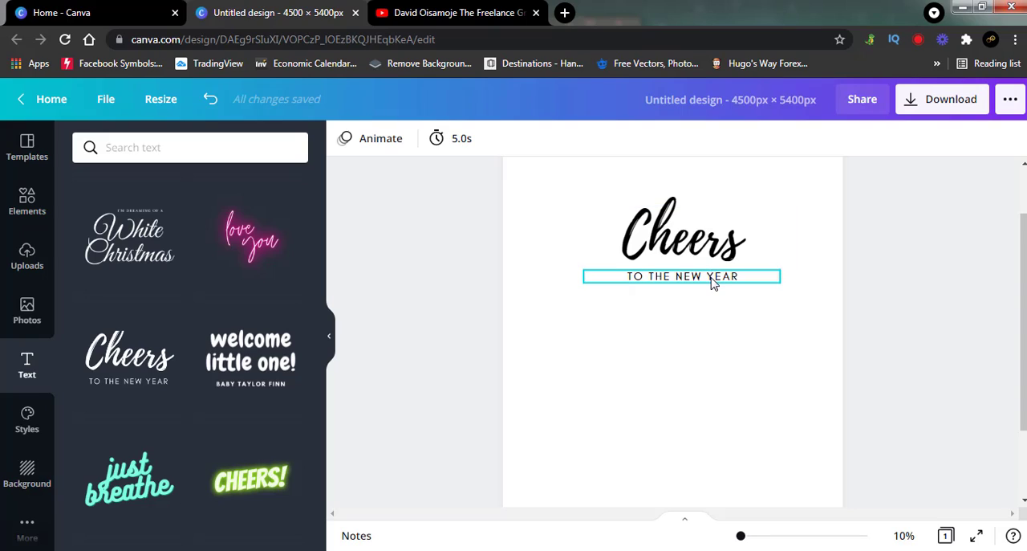
{"action": "left_click", "coordinate": [713, 281]}
{"action": "key", "text": "Delete"}
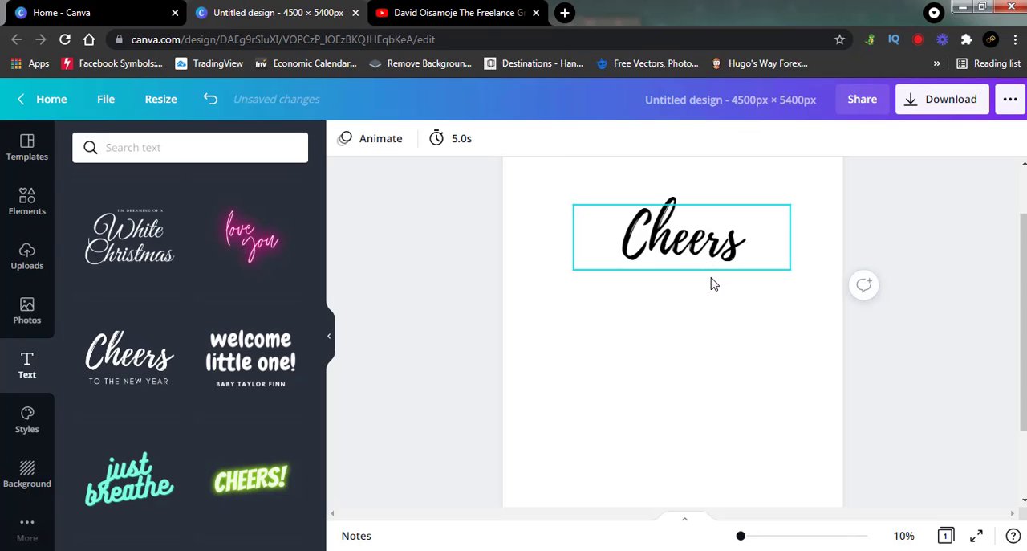
Step: Duplicate the Cheers text until five copies are stacked down the page, overlapping the lowest ones closely
{"action": "left_click", "coordinate": [659, 238]}
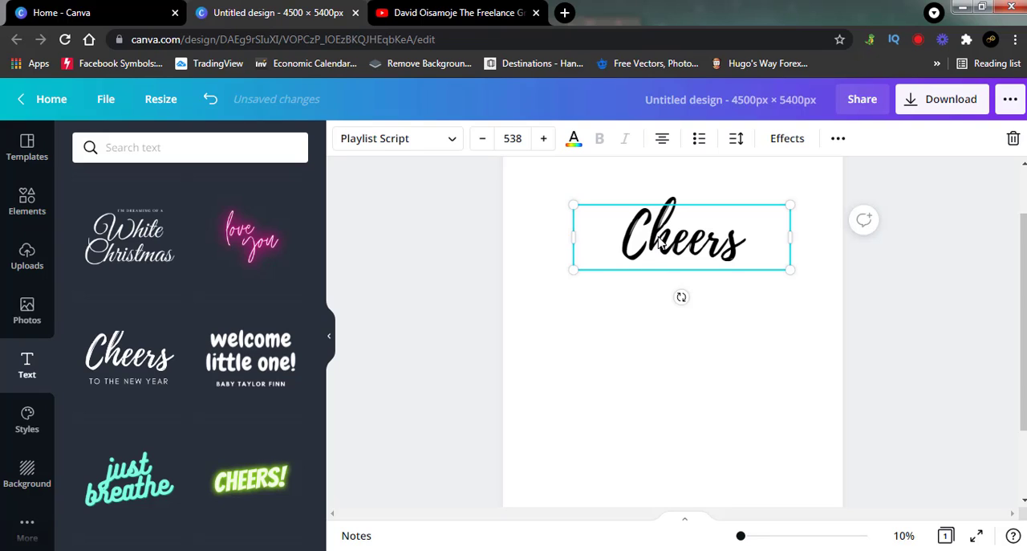
{"action": "left_click_drag", "start_coordinate": [659, 238], "coordinate": [656, 298]}
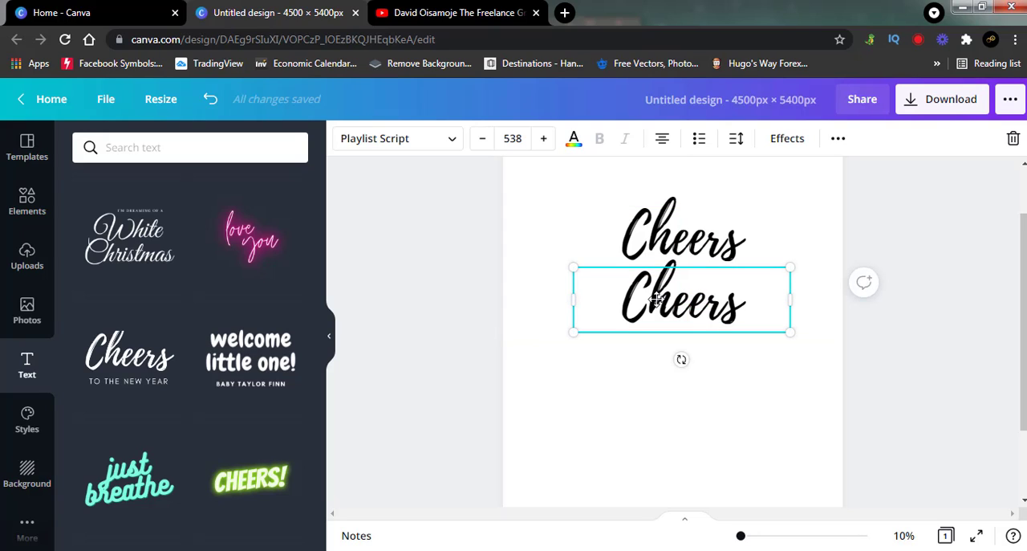
{"action": "left_click_drag", "start_coordinate": [657, 305], "coordinate": [647, 490]}
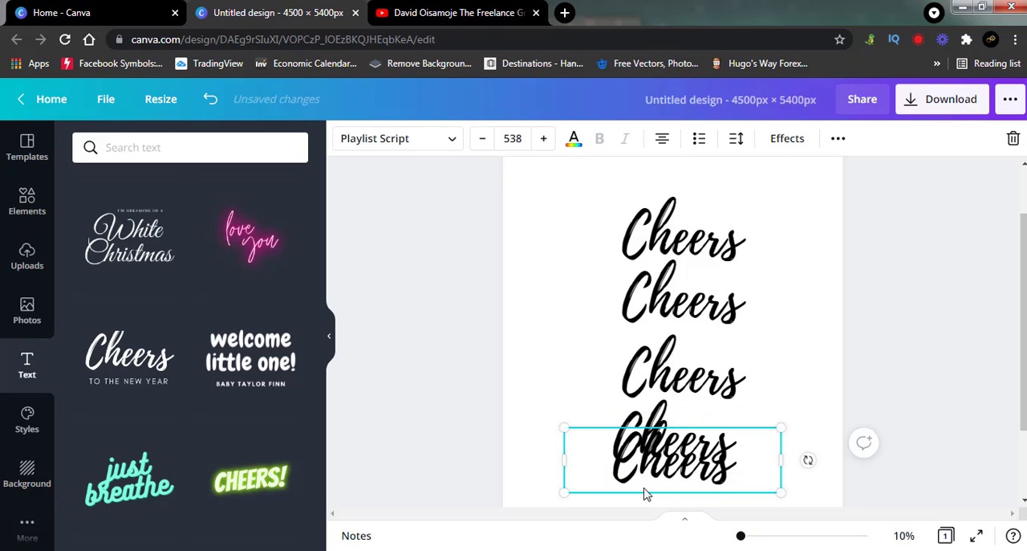
{"action": "left_click_drag", "start_coordinate": [647, 425], "coordinate": [647, 389]}
Step: Replace the first Cheers text with "You" and the second with "Don't"
{"action": "left_click", "coordinate": [676, 241]}
{"action": "left_click", "coordinate": [677, 241]}
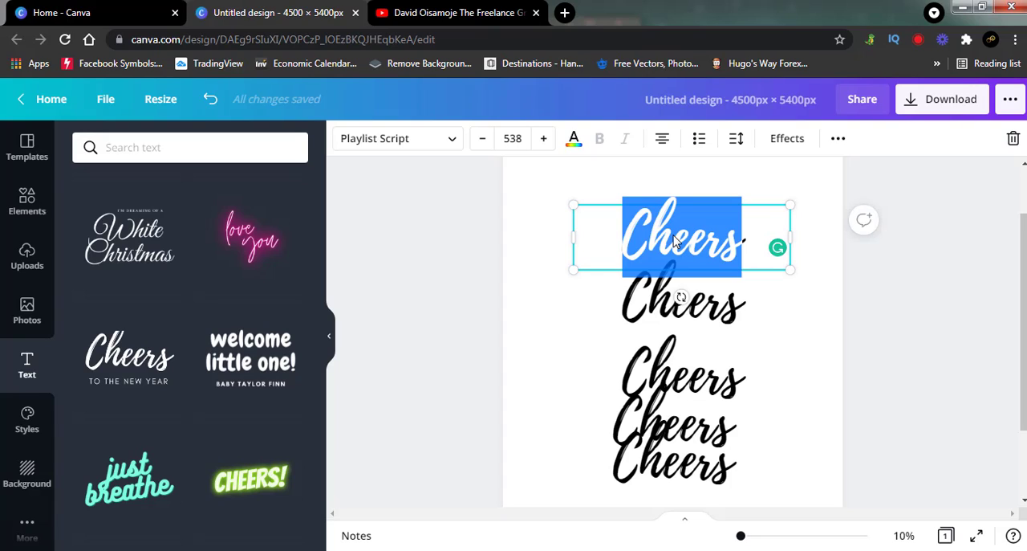
{"action": "type", "text": "Y"}
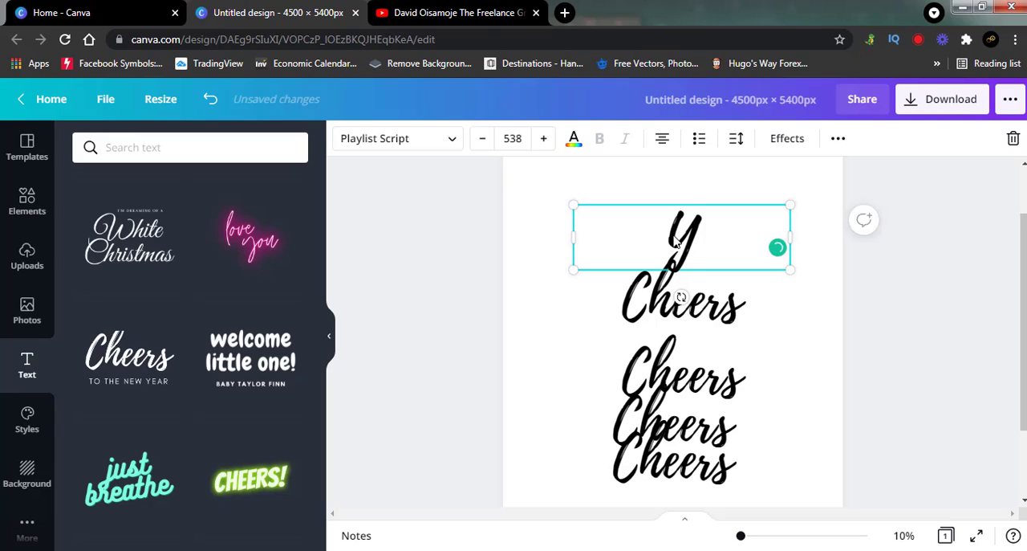
{"action": "type", "text": "ou"}
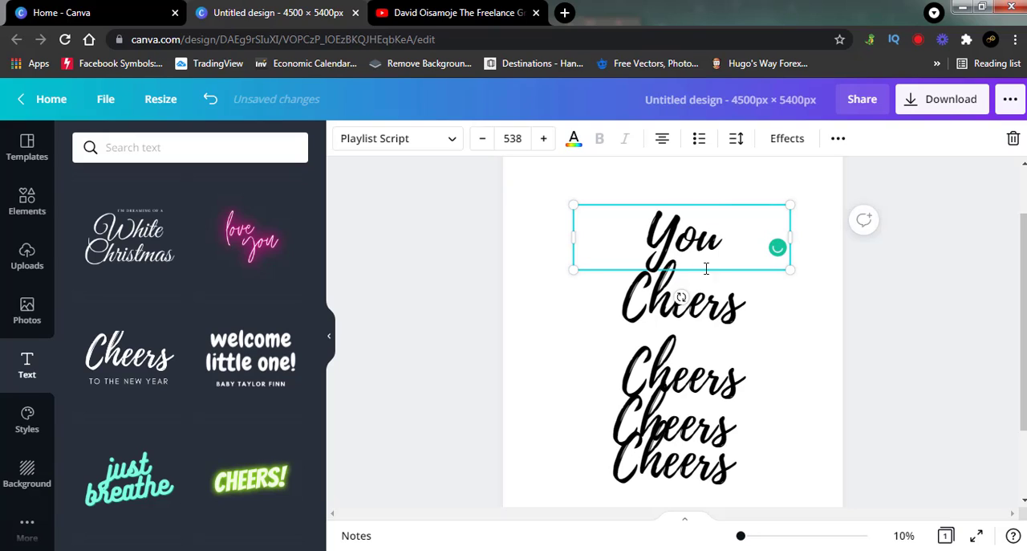
{"action": "double_click", "coordinate": [716, 316]}
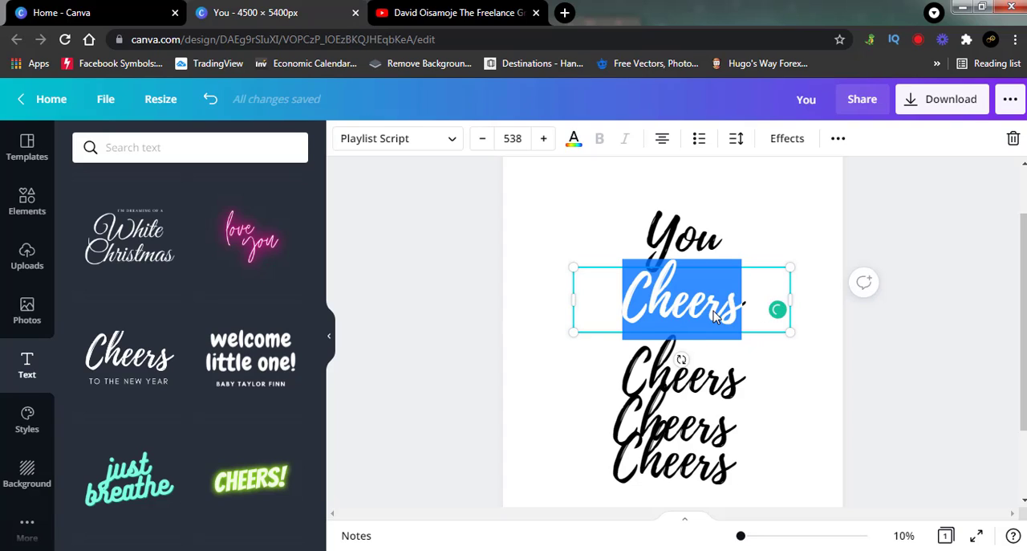
{"action": "type", "text": "Do"}
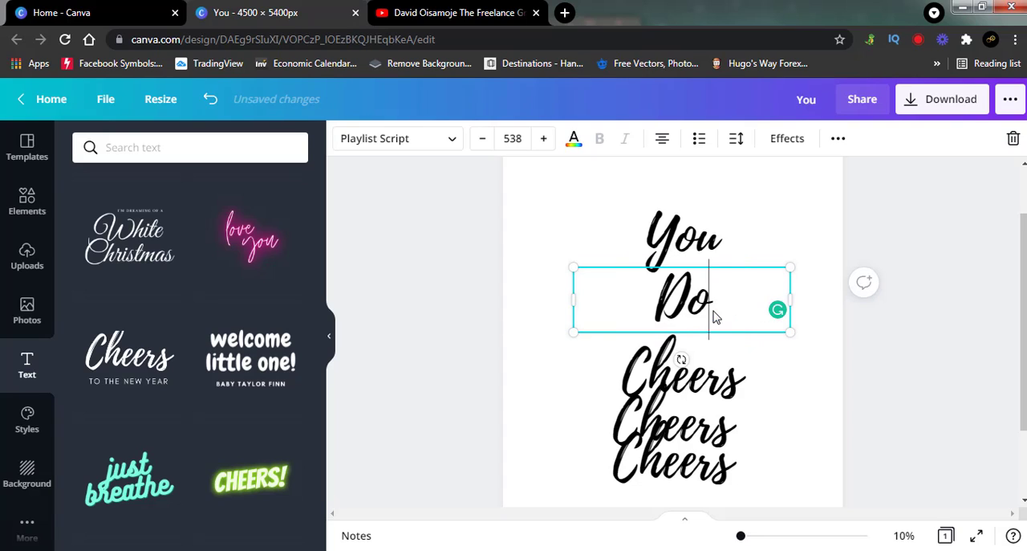
{"action": "type", "text": "n'"}
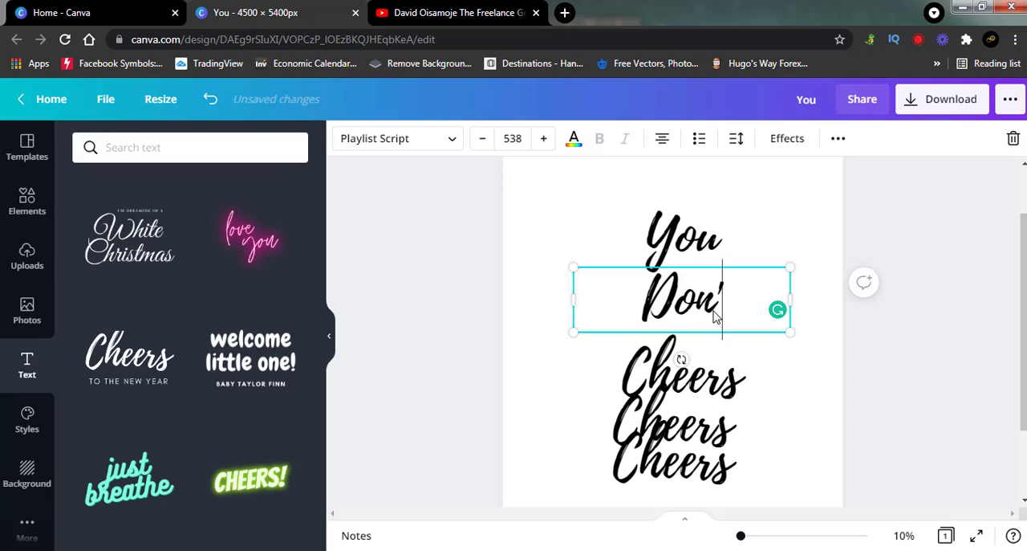
{"action": "type", "text": "t"}
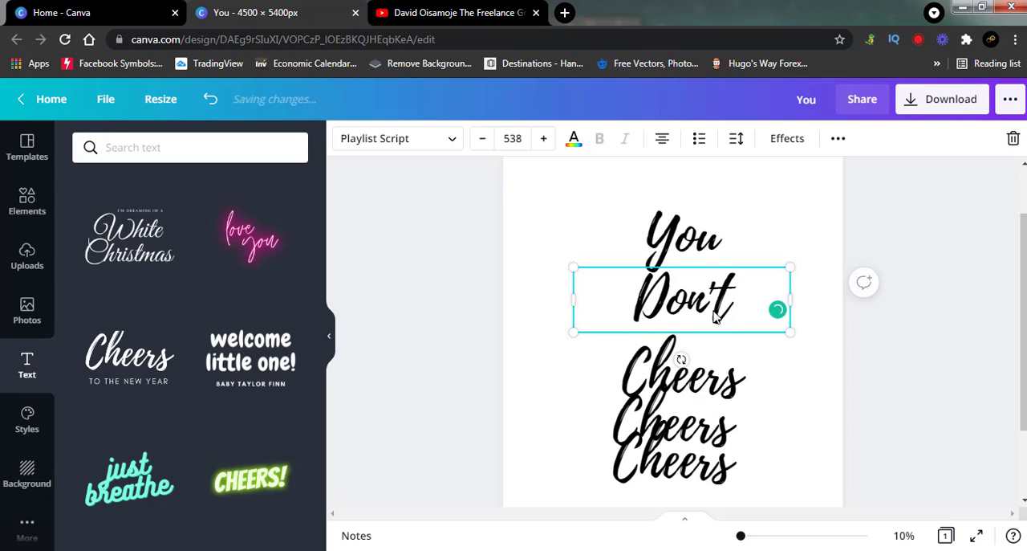
Step: Replace the third Cheers text with "WAnt"
{"action": "left_click", "coordinate": [722, 382]}
{"action": "left_click", "coordinate": [727, 386]}
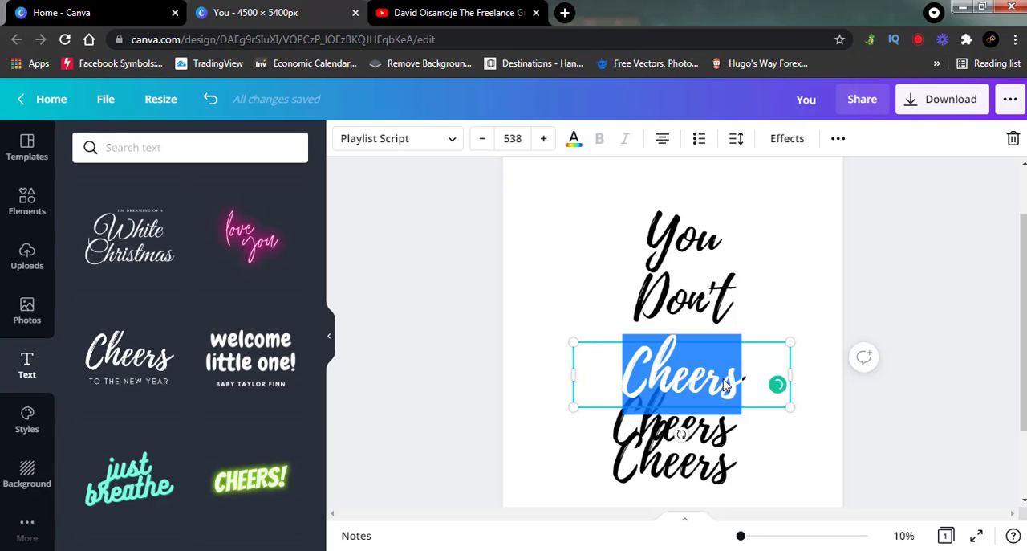
{"action": "type", "text": "w"}
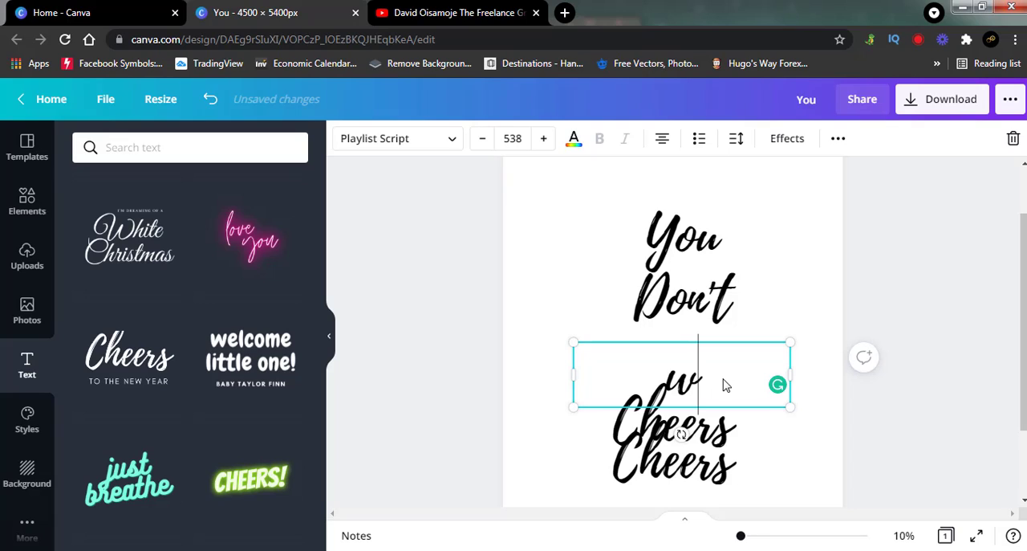
{"action": "key", "text": "BackSpace"}
{"action": "type", "text": "W"}
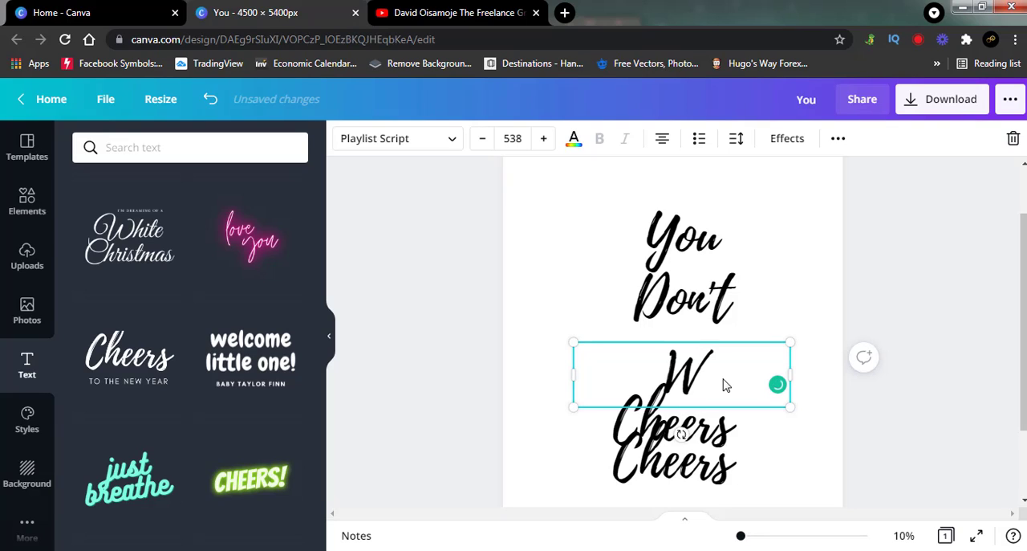
{"action": "type", "text": "A"}
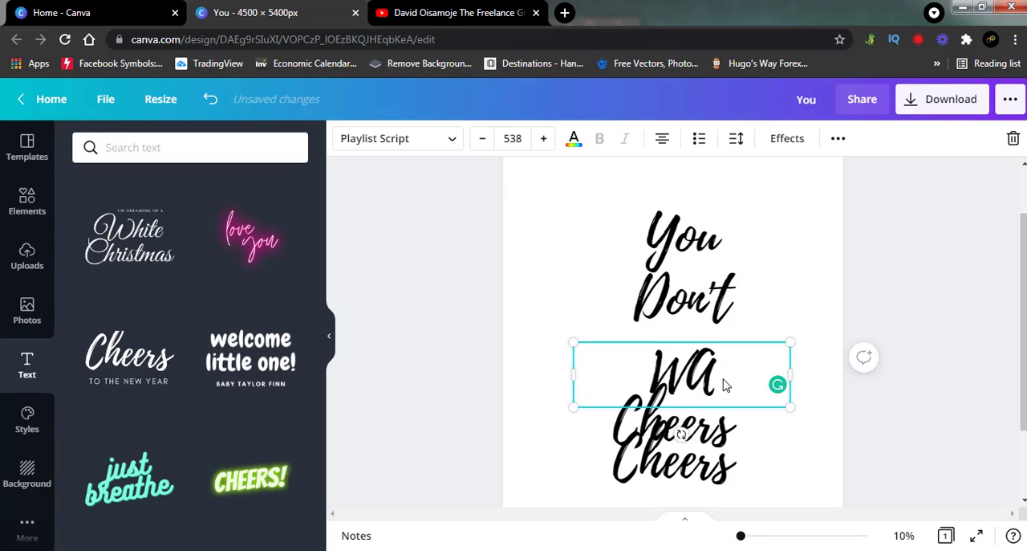
{"action": "type", "text": "n"}
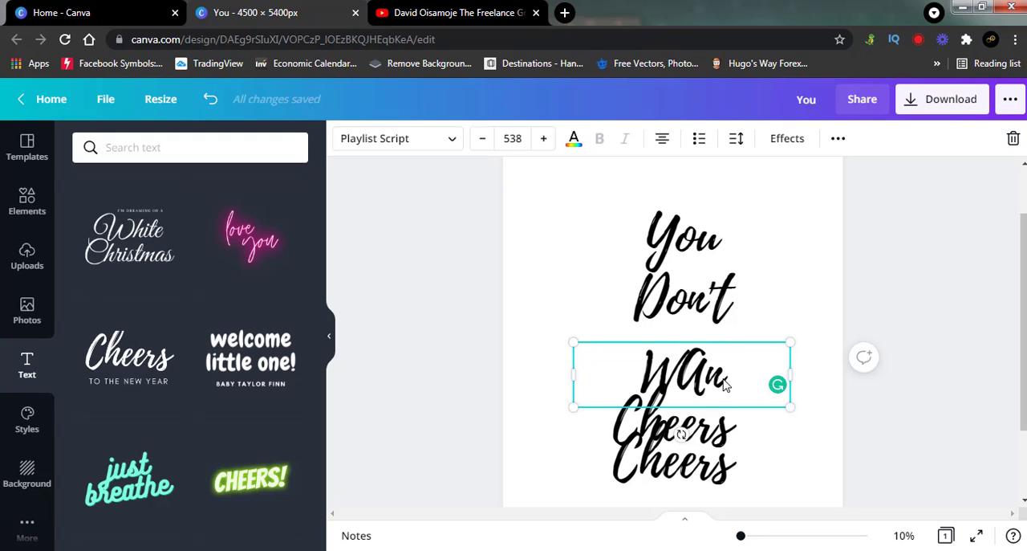
{"action": "type", "text": "t"}
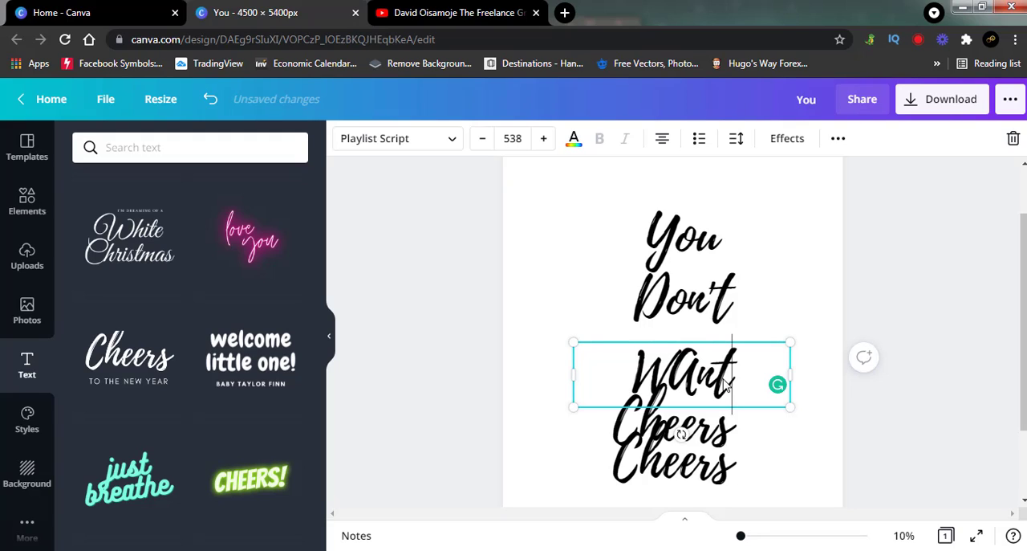
Step: Replace the fourth Cheers text with "This" and the lowest one with "Life"
{"action": "left_click", "coordinate": [706, 425]}
{"action": "left_click", "coordinate": [707, 425]}
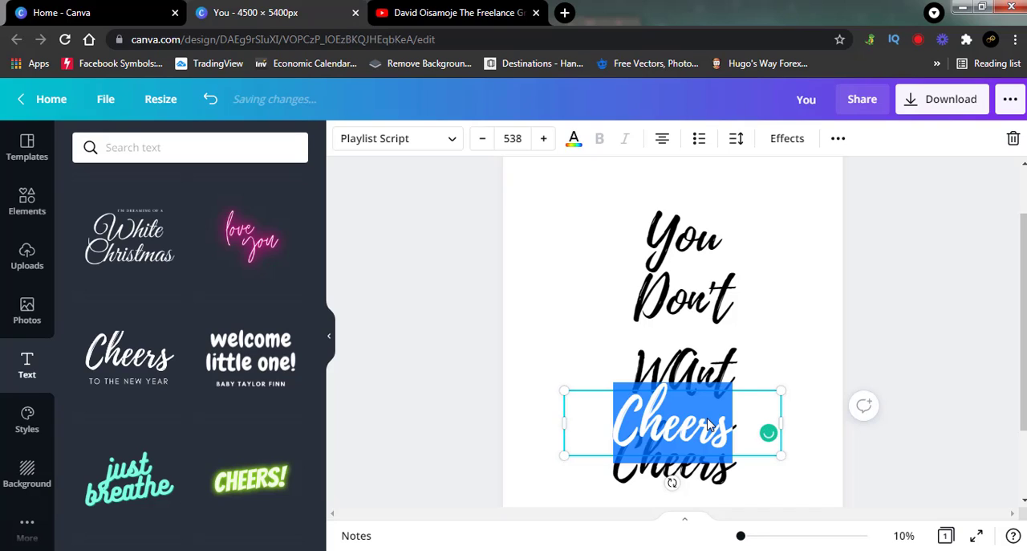
{"action": "type", "text": "This"}
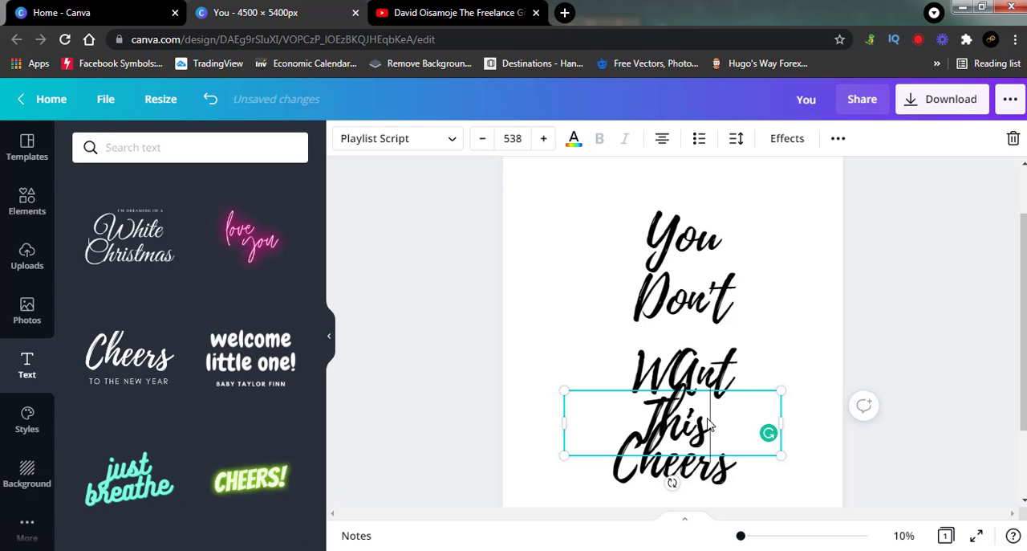
{"action": "left_click", "coordinate": [713, 474]}
{"action": "left_click", "coordinate": [713, 475]}
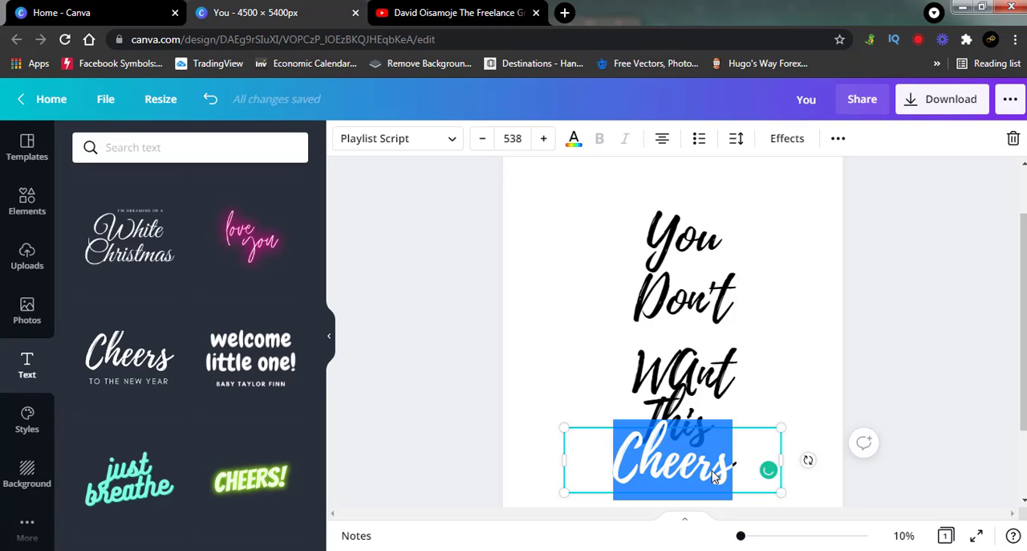
{"action": "type", "text": "Life"}
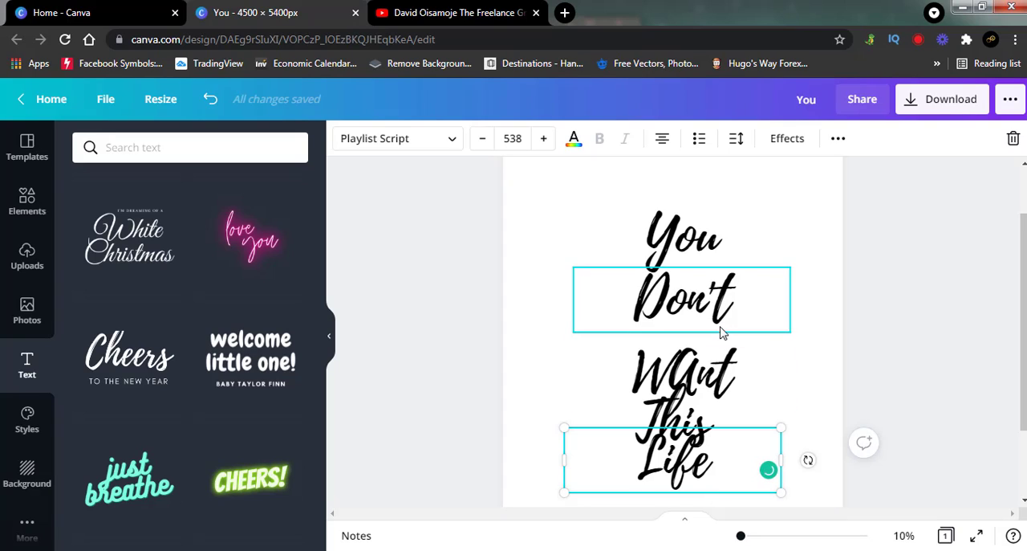
Step: Rearrange the words so "WAnt" and "This" share one line beneath "You" and "Don't", with "Life" below them
{"action": "left_click", "coordinate": [681, 251]}
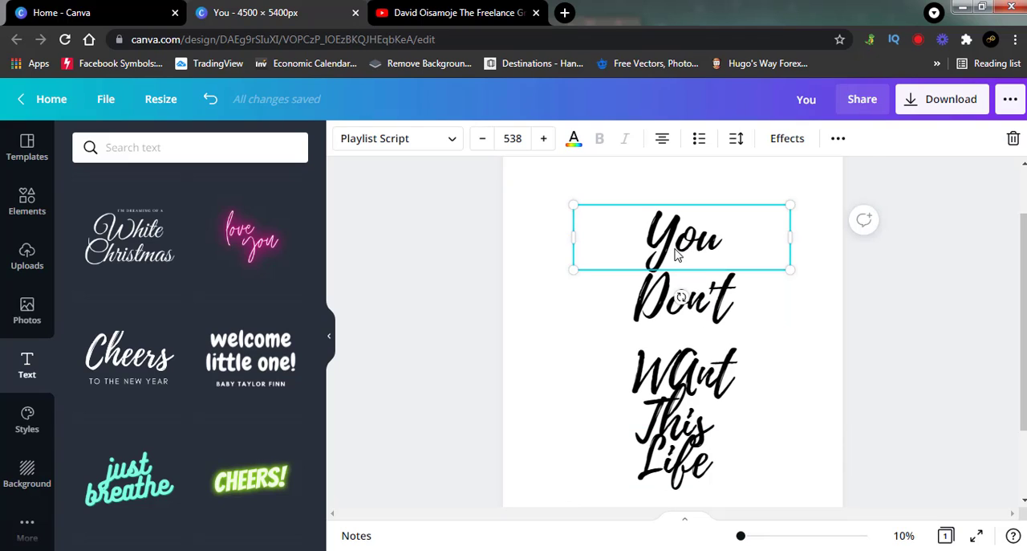
{"action": "left_click_drag", "start_coordinate": [677, 253], "coordinate": [645, 250]}
{"action": "left_click_drag", "start_coordinate": [689, 307], "coordinate": [688, 300]}
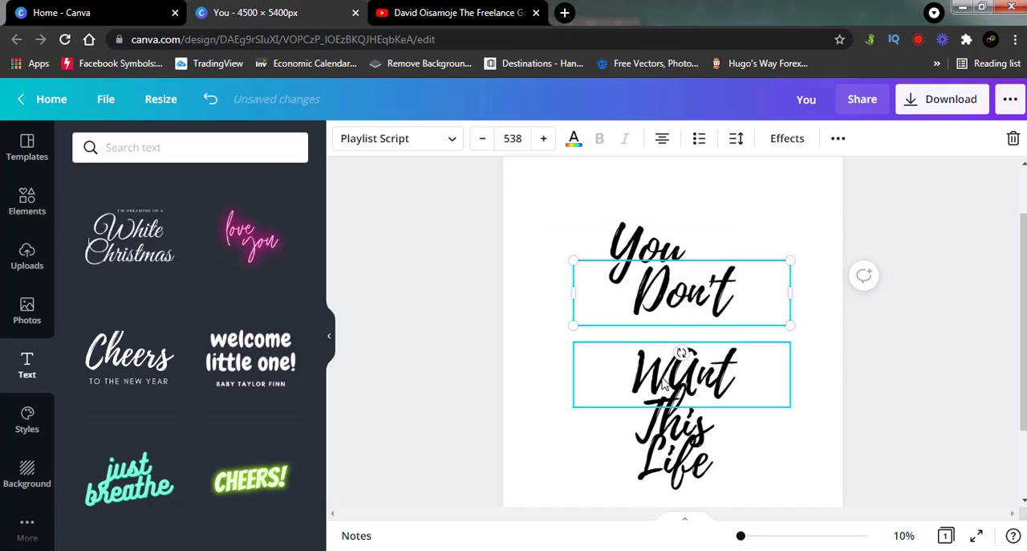
{"action": "left_click_drag", "start_coordinate": [665, 382], "coordinate": [606, 353]}
{"action": "left_click_drag", "start_coordinate": [656, 409], "coordinate": [706, 335]}
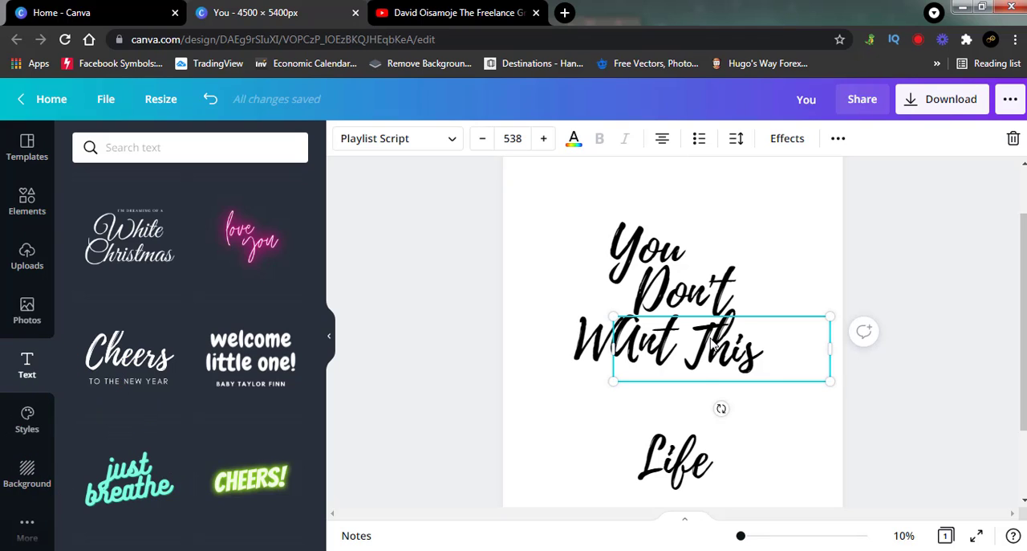
{"action": "left_click_drag", "start_coordinate": [680, 453], "coordinate": [671, 406]}
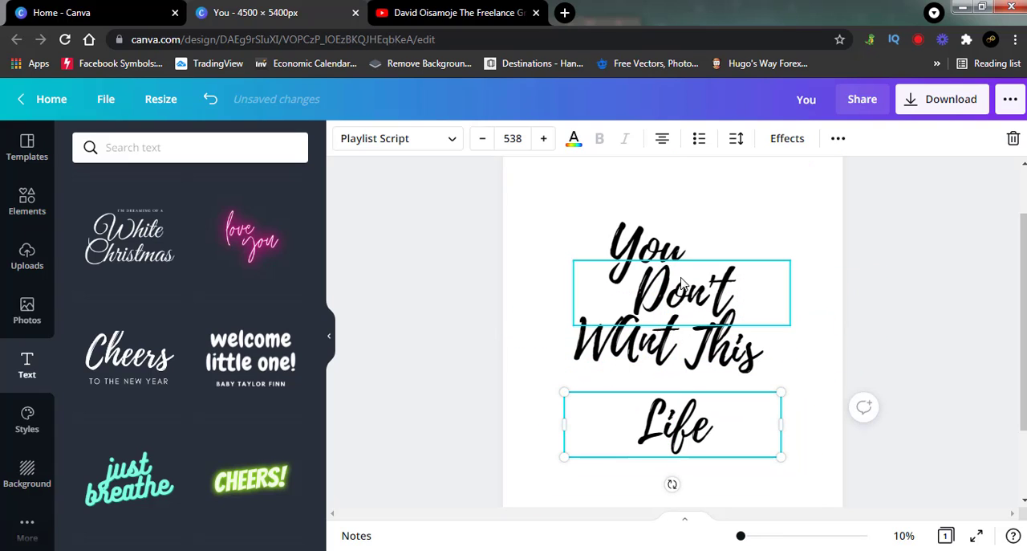
Step: Place "Don't" beside "You" on the first line and shift both words left with a narrow gap between them
{"action": "left_click_drag", "start_coordinate": [683, 291], "coordinate": [740, 245]}
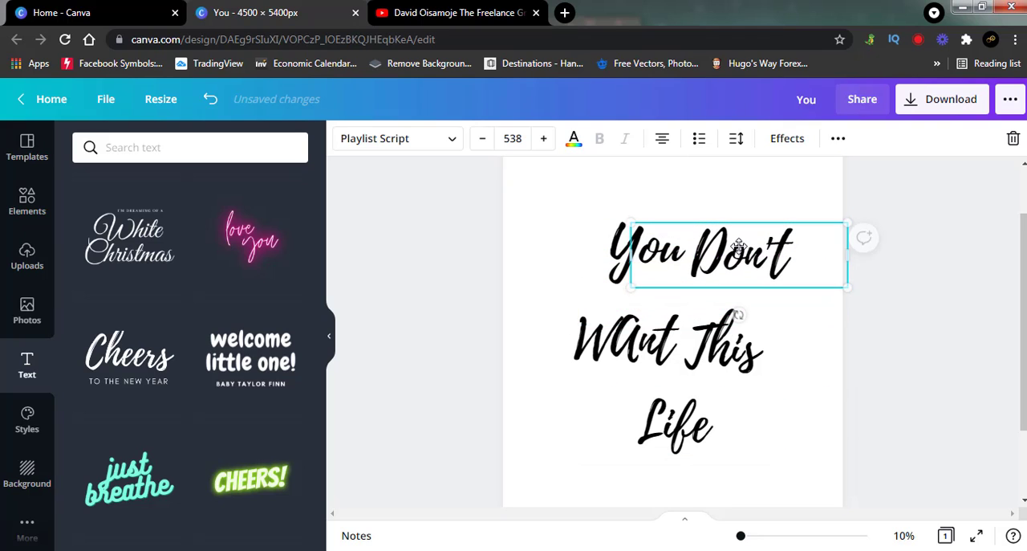
{"action": "left_click", "coordinate": [573, 264]}
{"action": "left_click_drag", "start_coordinate": [573, 264], "coordinate": [550, 254]}
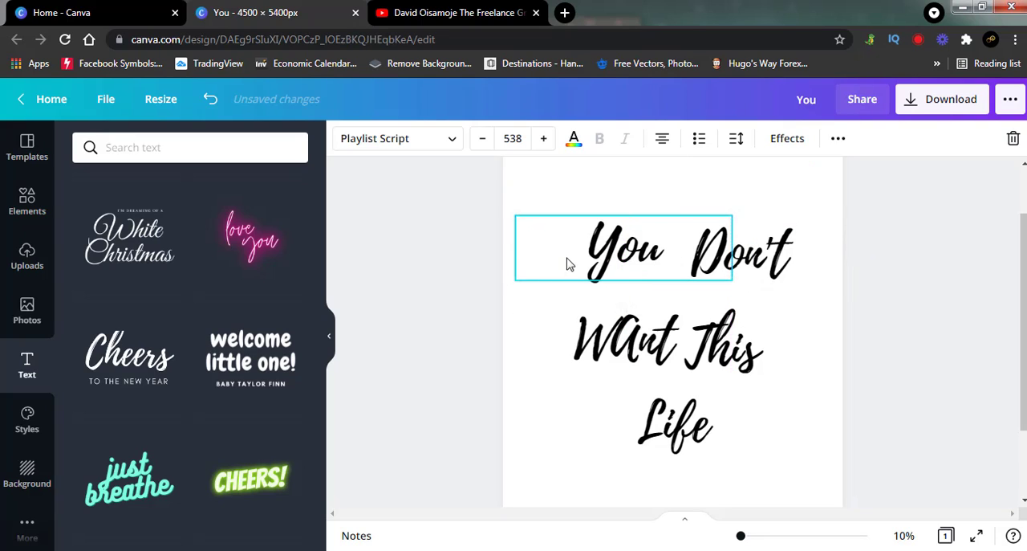
{"action": "left_click", "coordinate": [732, 245]}
{"action": "left_click_drag", "start_coordinate": [759, 251], "coordinate": [731, 255]}
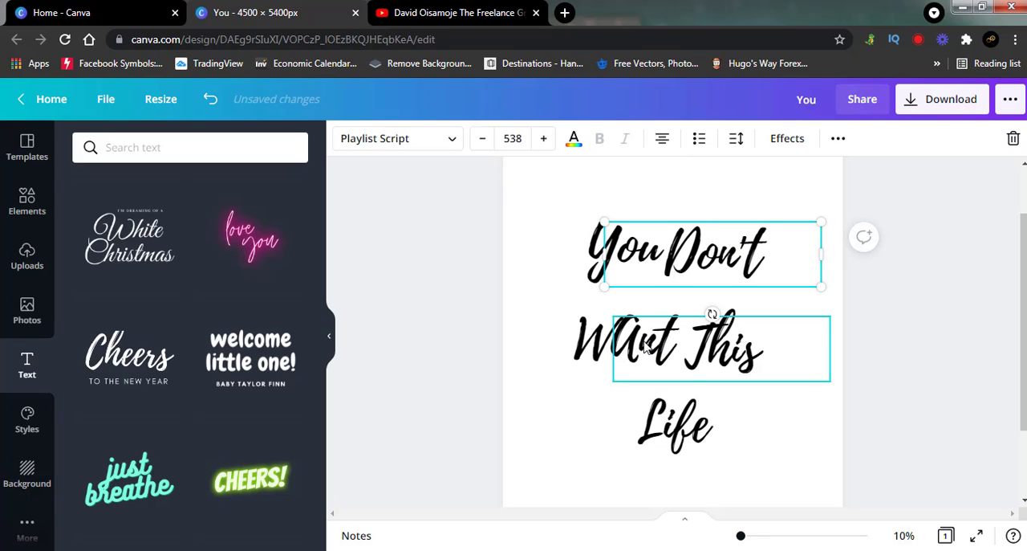
Step: Move "WAnt" and "This" up close beneath "You Don't" and tuck "Life" directly under them, slightly left
{"action": "left_click_drag", "start_coordinate": [603, 347], "coordinate": [611, 313]}
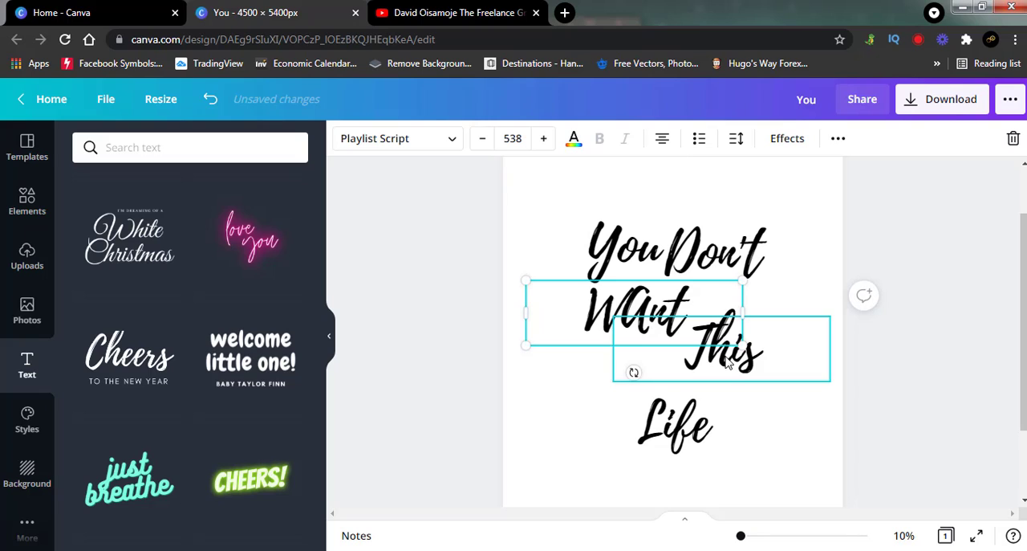
{"action": "left_click_drag", "start_coordinate": [734, 341], "coordinate": [716, 330]}
{"action": "left_click_drag", "start_coordinate": [689, 423], "coordinate": [647, 361]}
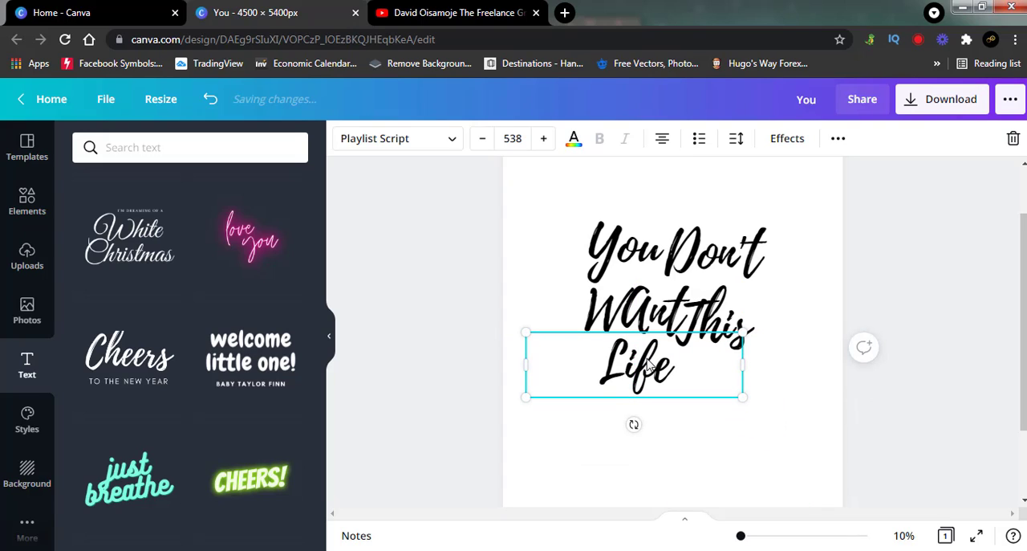
{"action": "left_click", "coordinate": [896, 398]}
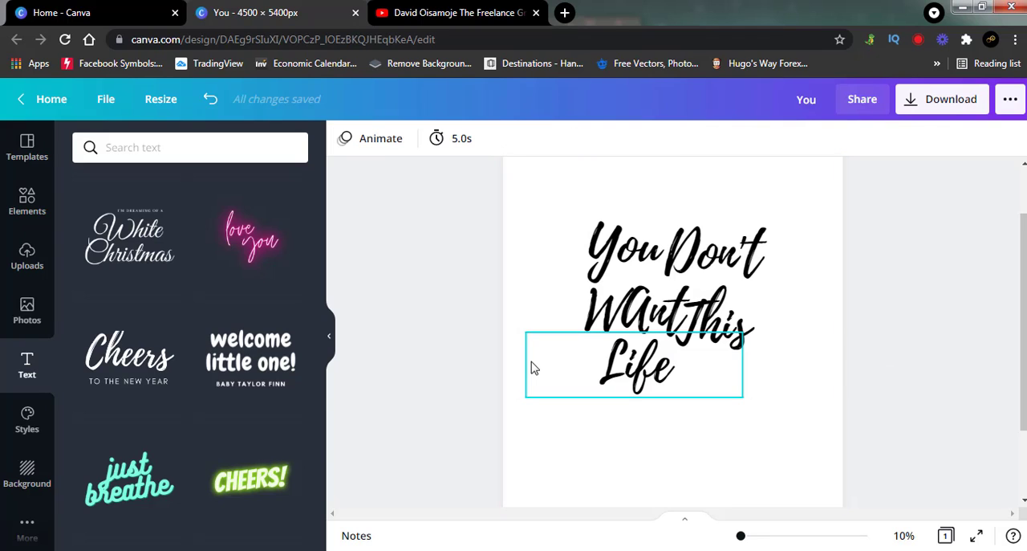
Step: Search the design elements library for "arrow"
{"action": "left_click", "coordinate": [17, 218]}
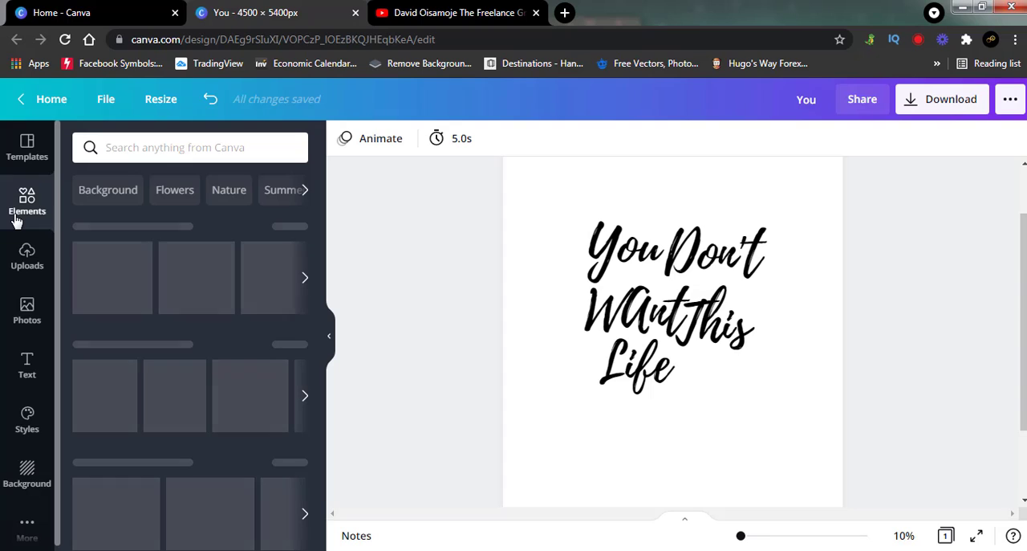
{"action": "left_click", "coordinate": [144, 148]}
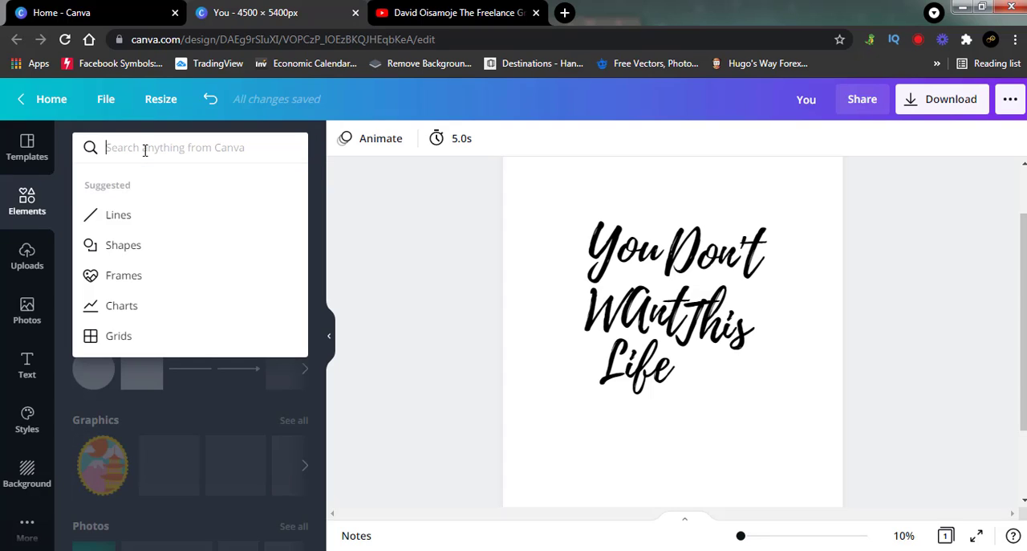
{"action": "type", "text": "arro"}
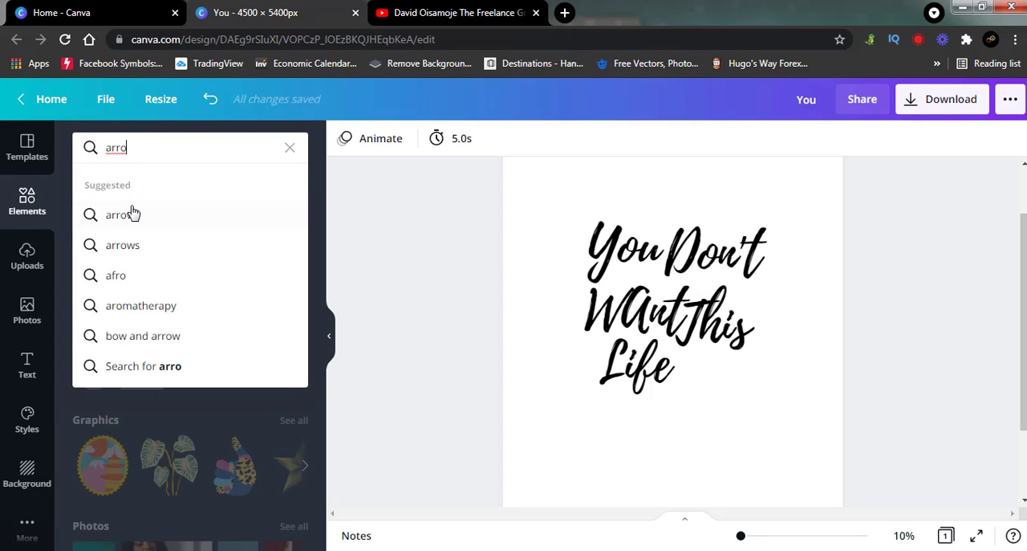
{"action": "left_click", "coordinate": [131, 217]}
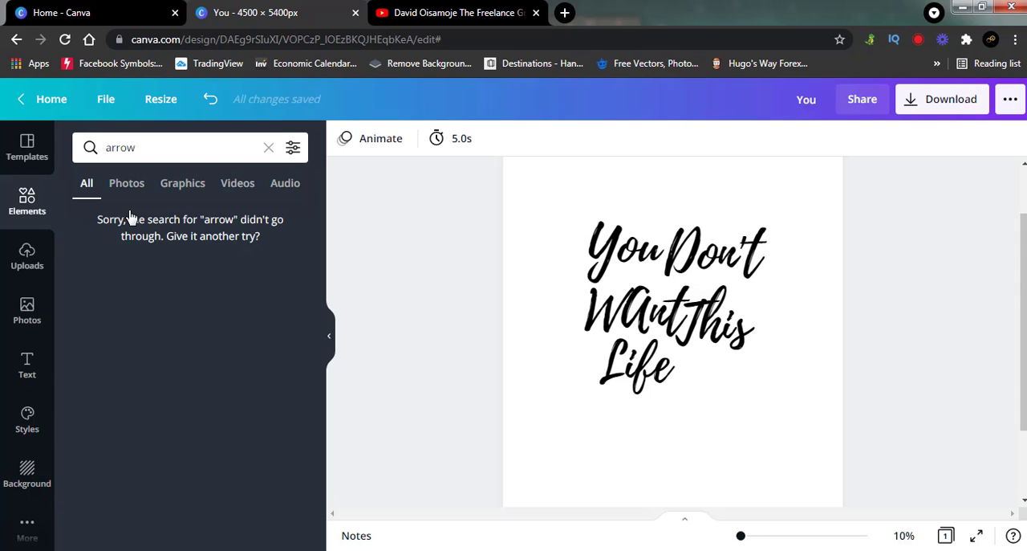
Step: Clear the arrow search and show the Shapes collection of elements instead
{"action": "left_click", "coordinate": [161, 154]}
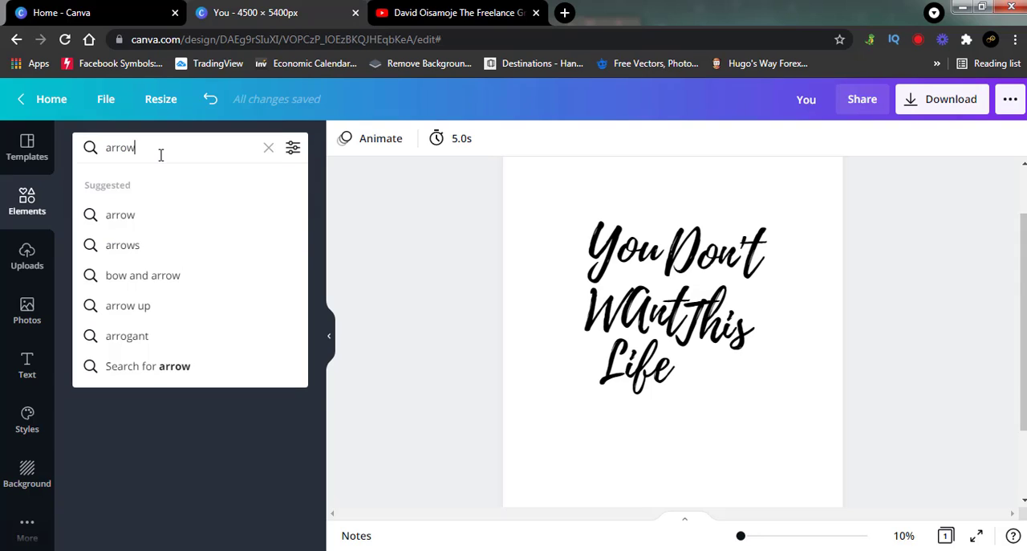
{"action": "key", "text": "BackSpace"}
{"action": "key", "text": "BackSpace"}
{"action": "key", "text": "BackSpace"}
{"action": "key", "text": "BackSpace"}
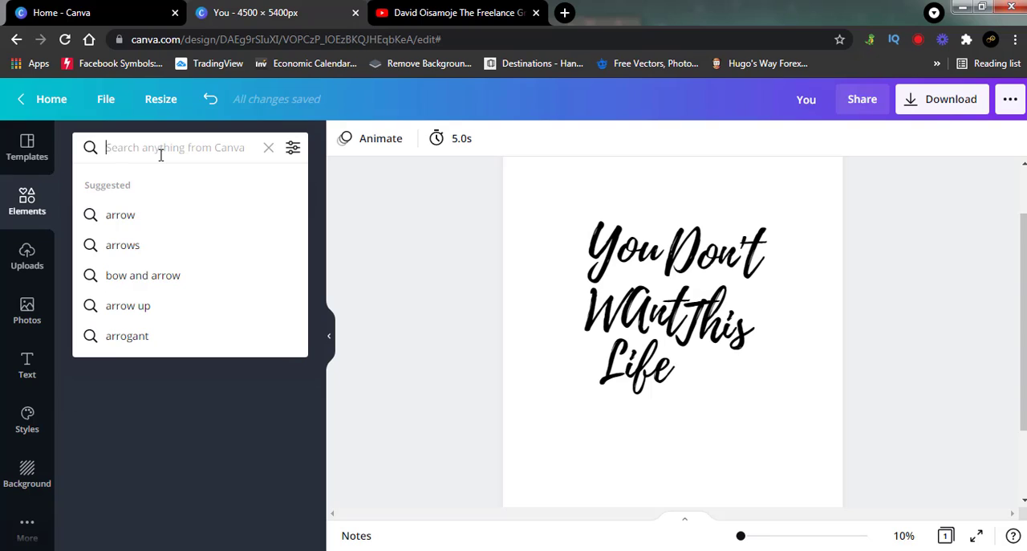
{"action": "type", "text": "s"}
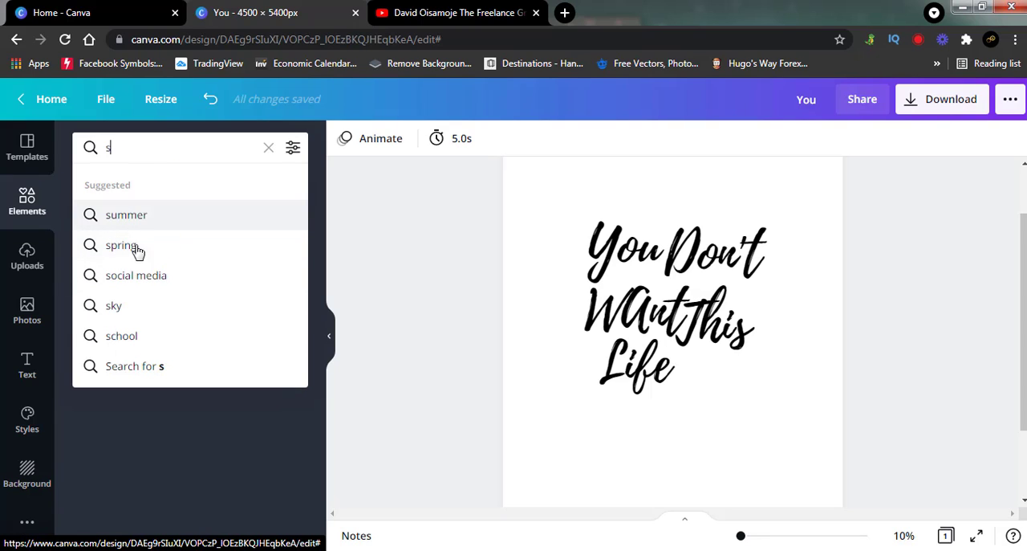
{"action": "key", "text": "BackSpace"}
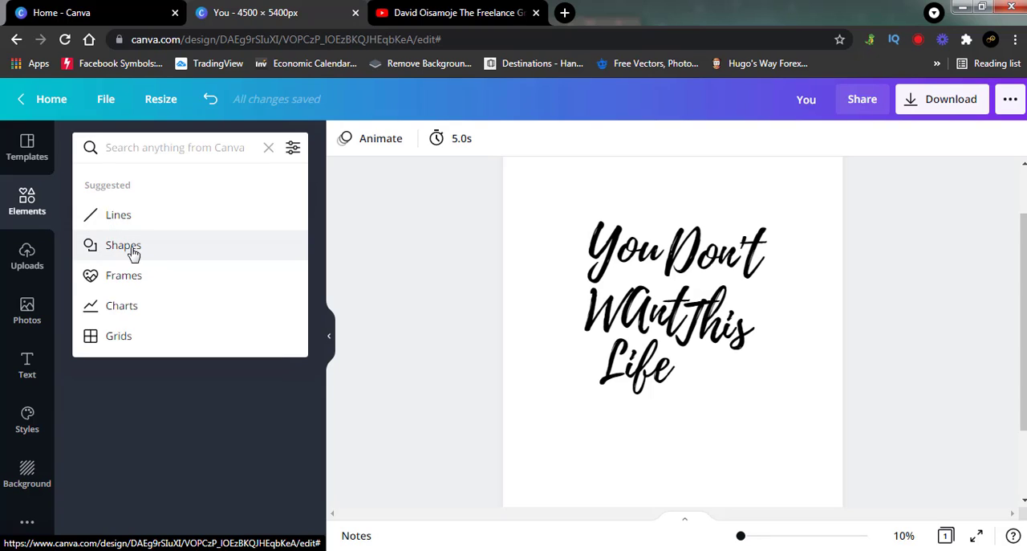
{"action": "left_click", "coordinate": [132, 251]}
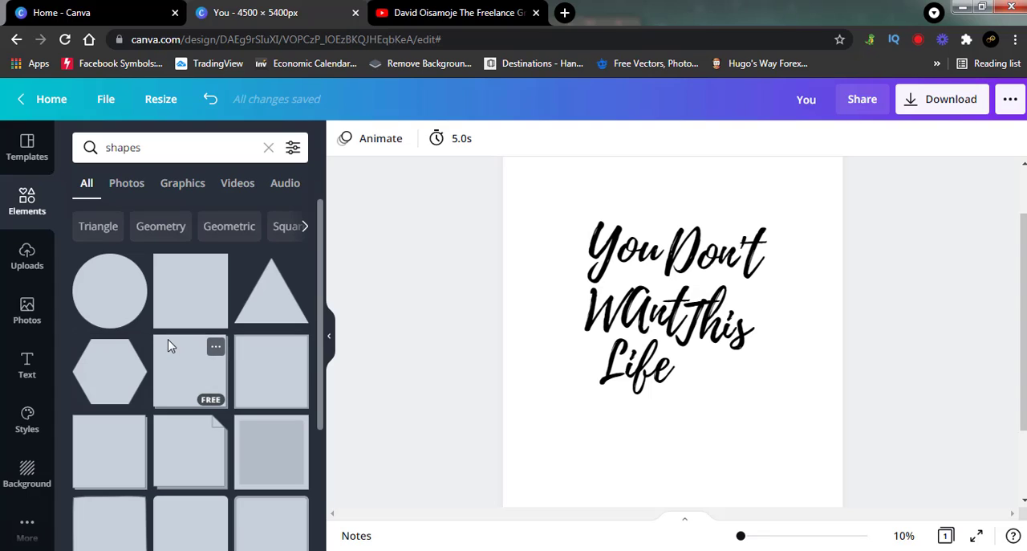
Step: Find the horizontal arrow-shaped banner with a notched end among the shapes and add it to the page
{"action": "scroll", "coordinate": [170, 346], "scroll_direction": "down", "scroll_amount": 10}
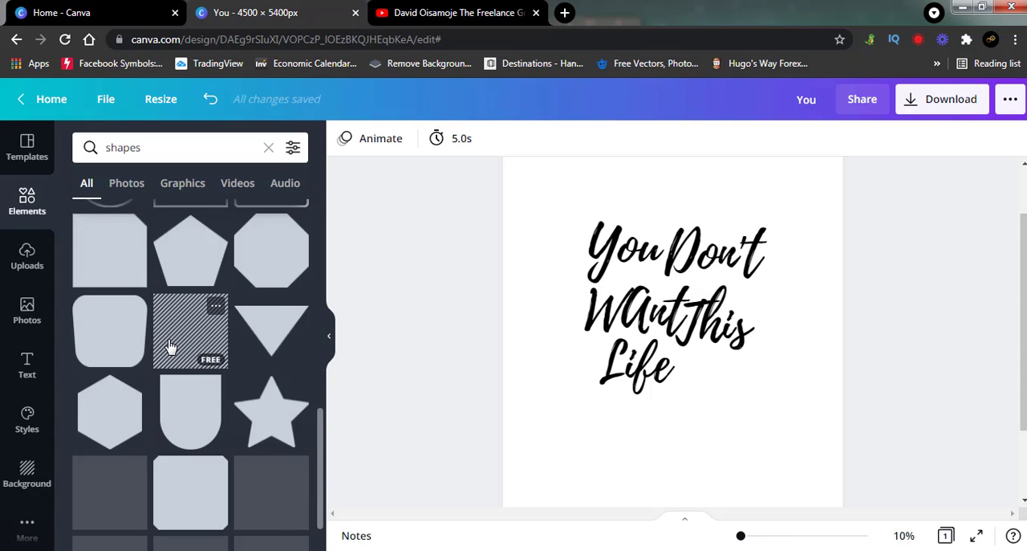
{"action": "scroll", "coordinate": [170, 346], "scroll_direction": "down", "scroll_amount": 2}
{"action": "scroll", "coordinate": [170, 346], "scroll_direction": "down", "scroll_amount": 5}
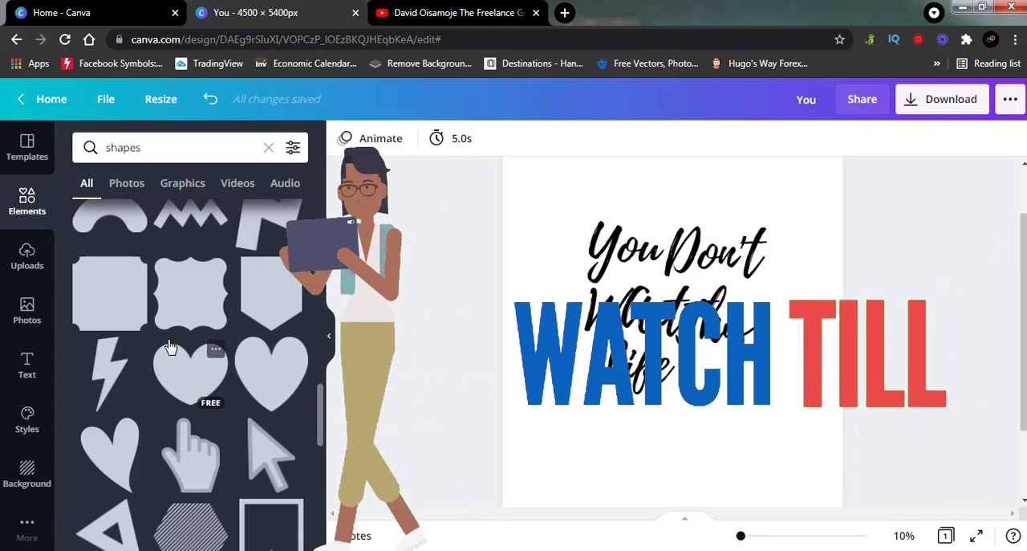
{"action": "scroll", "coordinate": [170, 346], "scroll_direction": "down", "scroll_amount": 2}
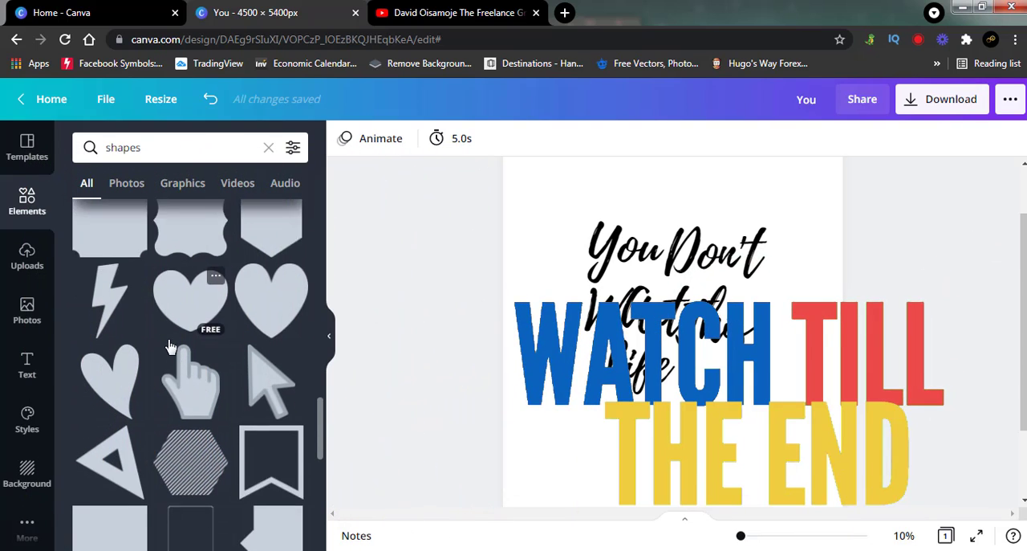
{"action": "scroll", "coordinate": [171, 346], "scroll_direction": "down", "scroll_amount": 8}
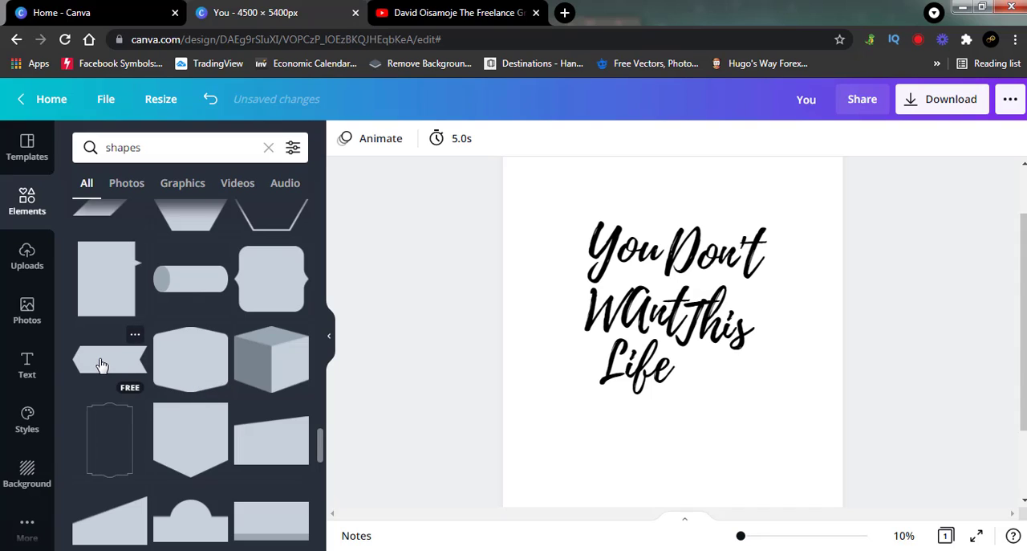
{"action": "left_click", "coordinate": [101, 363]}
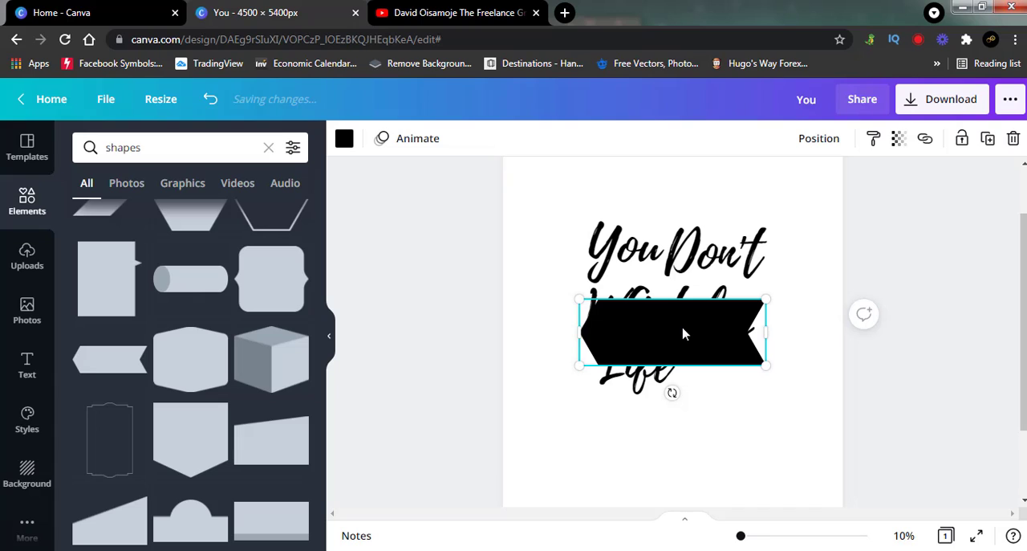
Step: Shrink the black arrow banner to about half its size and place it directly beside "Life" on the last line
{"action": "left_click_drag", "start_coordinate": [683, 351], "coordinate": [679, 426]}
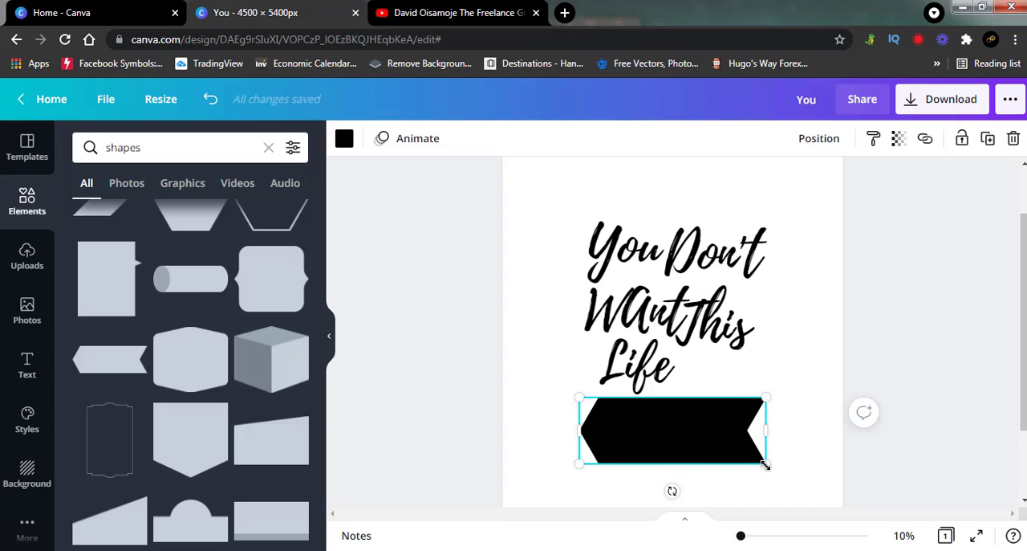
{"action": "left_click_drag", "start_coordinate": [743, 434], "coordinate": [692, 390]}
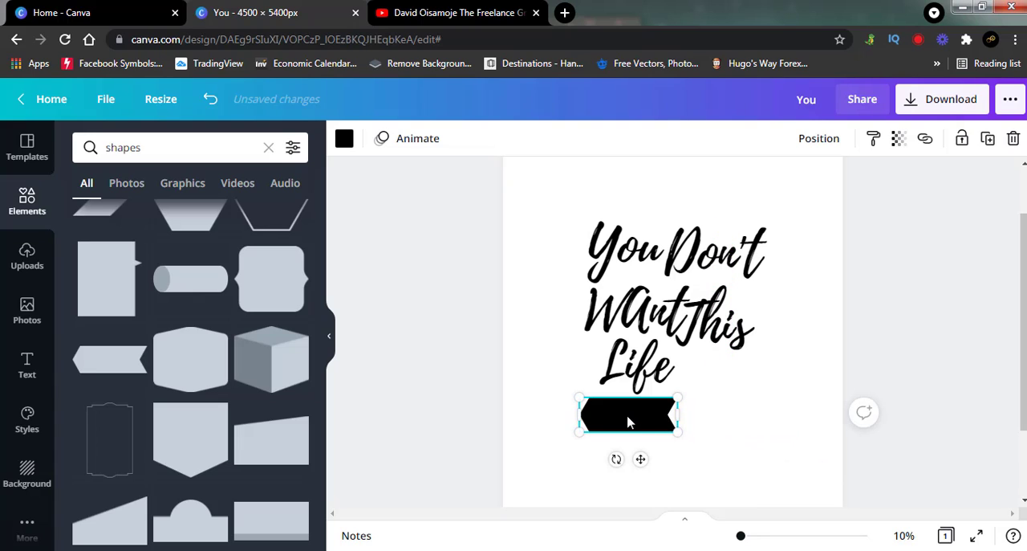
{"action": "left_click_drag", "start_coordinate": [632, 420], "coordinate": [725, 370]}
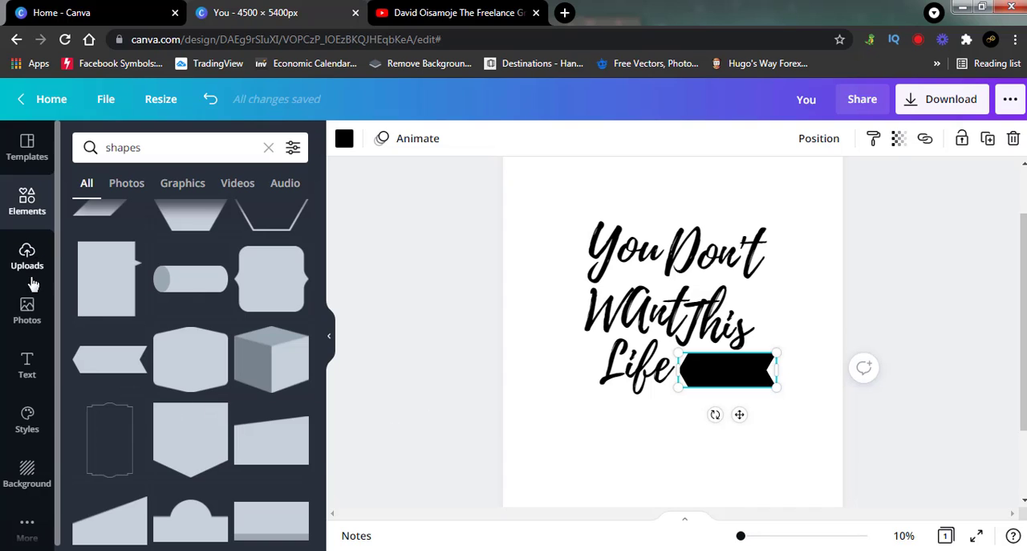
Step: Add the "Certificate of Completion" text combination, enlarge it and place it below the lettering
{"action": "left_click", "coordinate": [27, 362]}
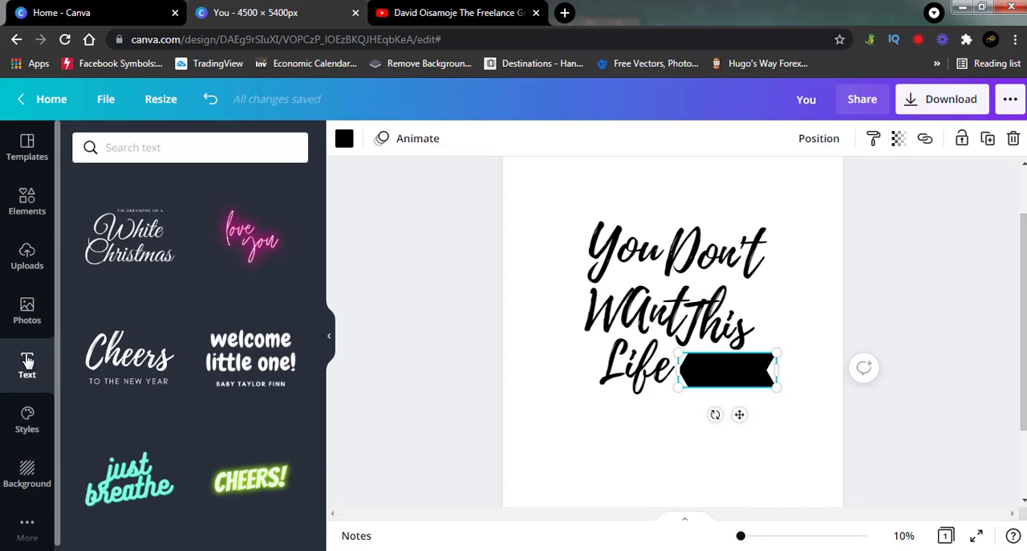
{"action": "scroll", "coordinate": [193, 343], "scroll_direction": "down", "scroll_amount": 2}
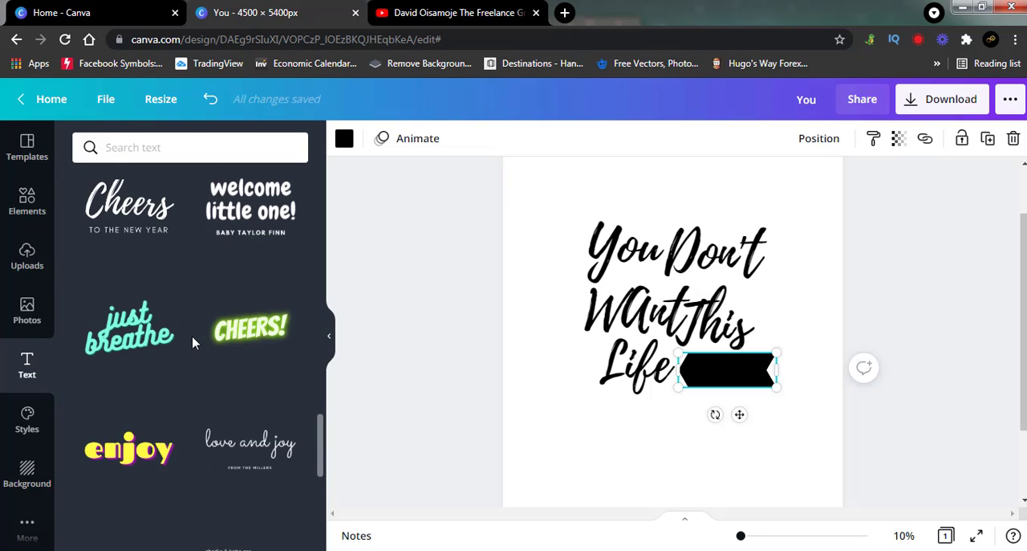
{"action": "scroll", "coordinate": [193, 343], "scroll_direction": "down", "scroll_amount": 4}
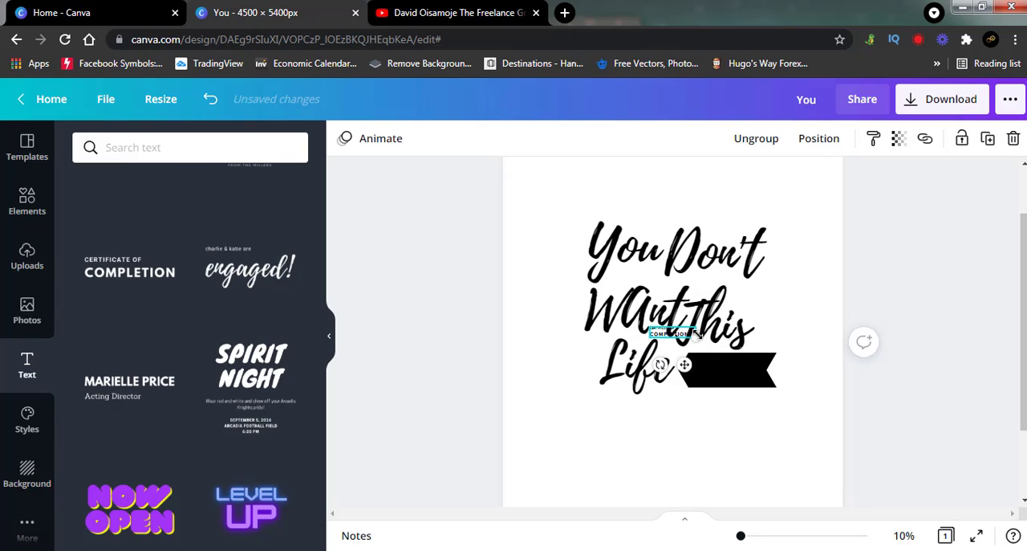
{"action": "left_click_drag", "start_coordinate": [699, 339], "coordinate": [798, 416]}
{"action": "left_click_drag", "start_coordinate": [791, 346], "coordinate": [698, 444]}
Step: Ungroup the "Certificate of Completion" text and delete its "CERTIFICATE OF" line
{"action": "right_click", "coordinate": [700, 451]}
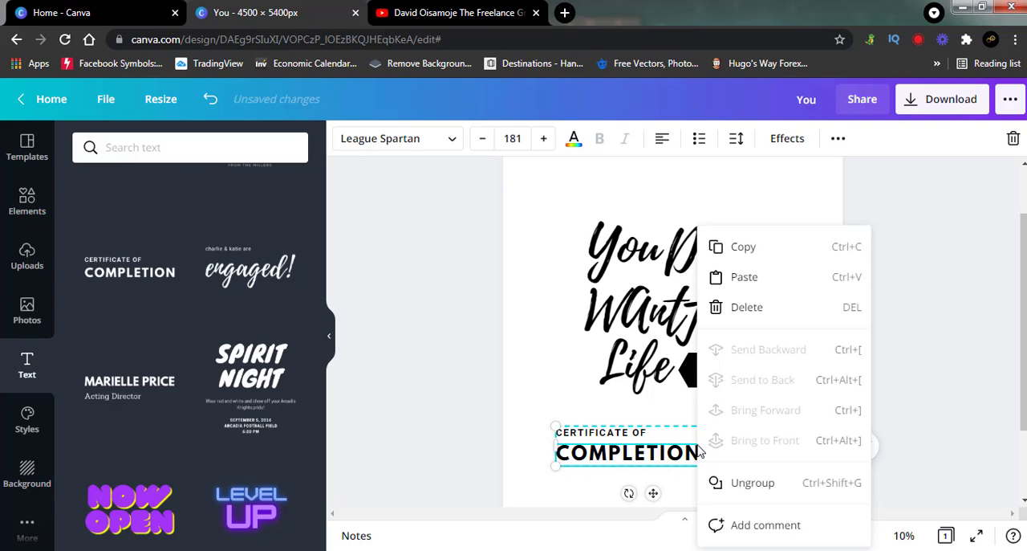
{"action": "left_click", "coordinate": [727, 482]}
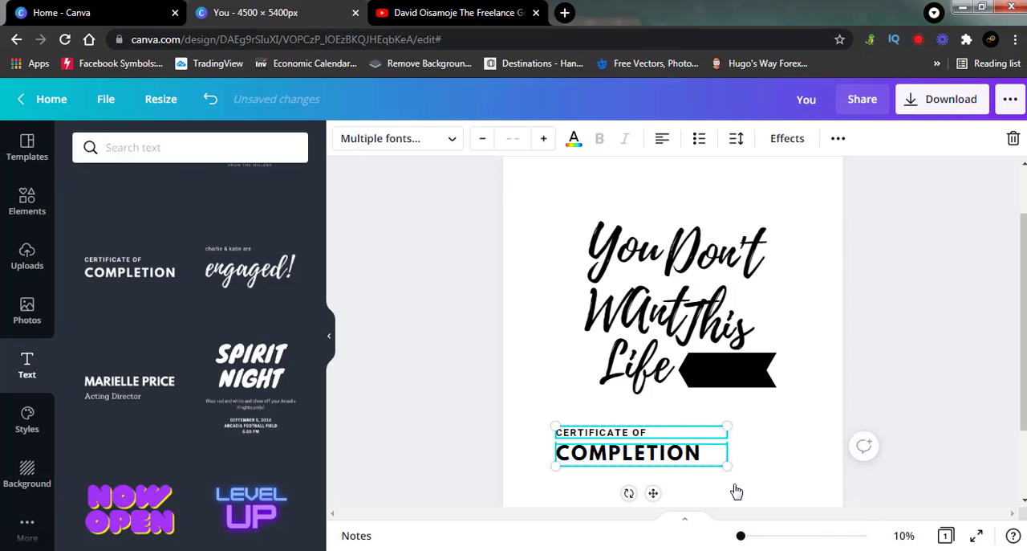
{"action": "left_click", "coordinate": [851, 425]}
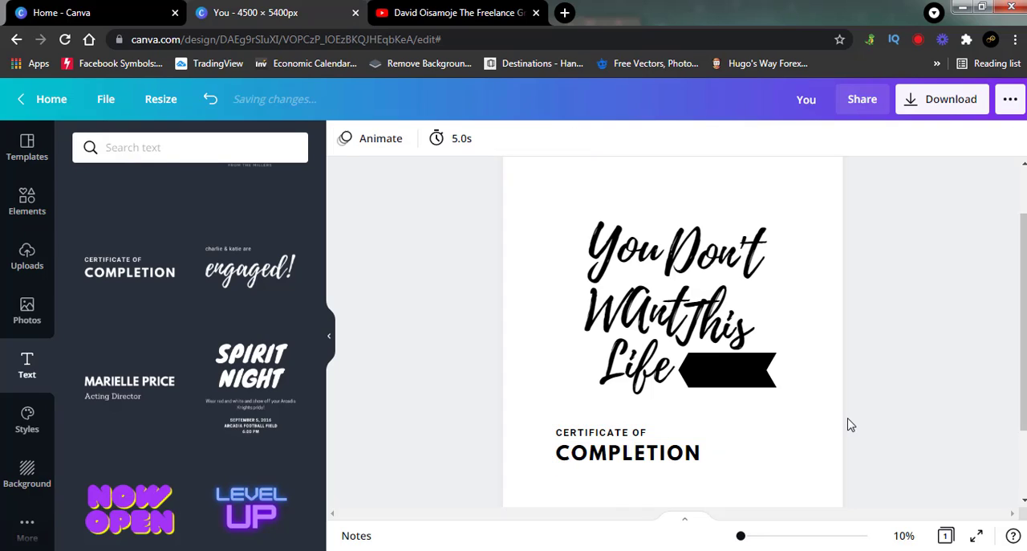
{"action": "left_click", "coordinate": [587, 436]}
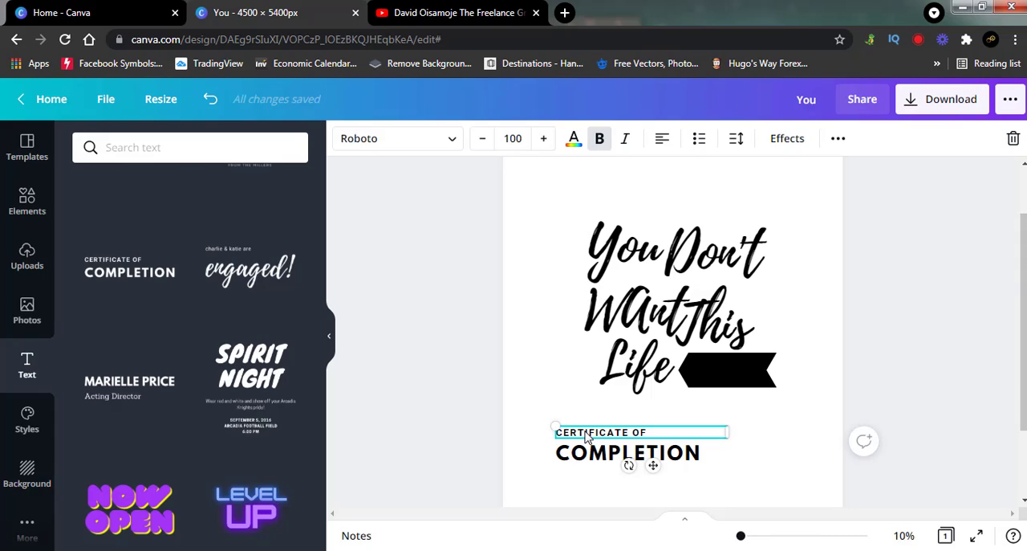
{"action": "key", "text": "Delete"}
Step: Replace the "COMPLETION" text with "GO RIGHT"
{"action": "left_click", "coordinate": [602, 454]}
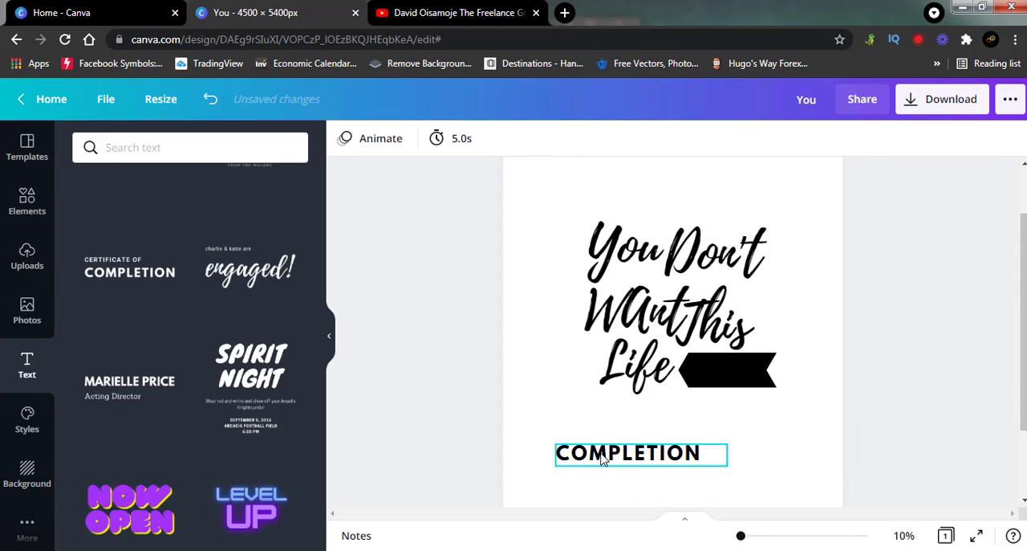
{"action": "double_click", "coordinate": [602, 455]}
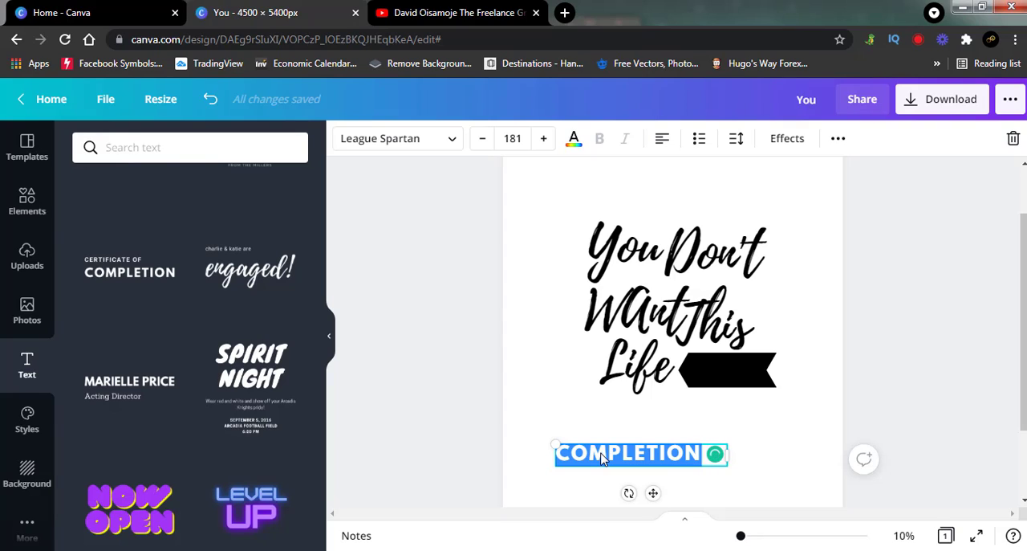
{"action": "type", "text": "GO"}
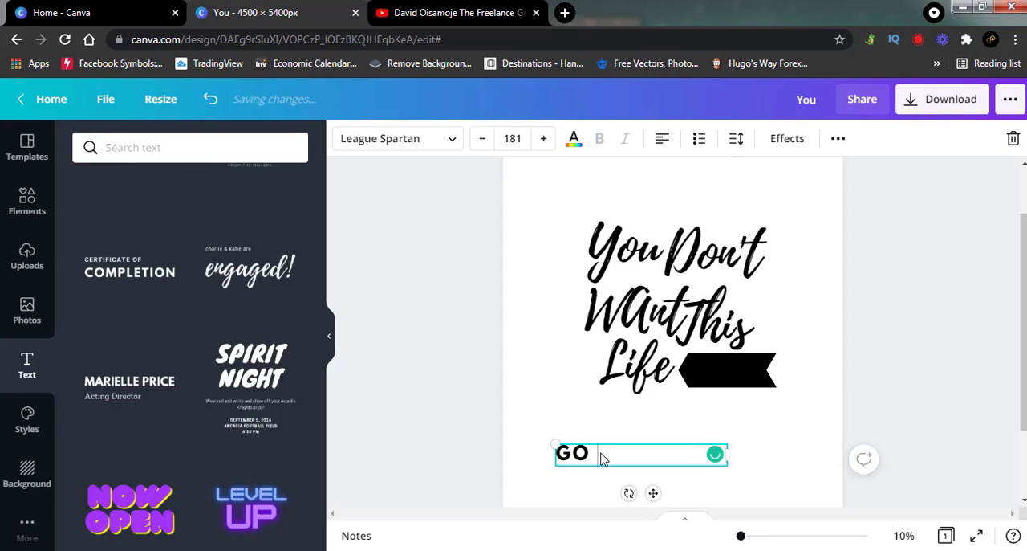
{"action": "type", "text": " RIGHT"}
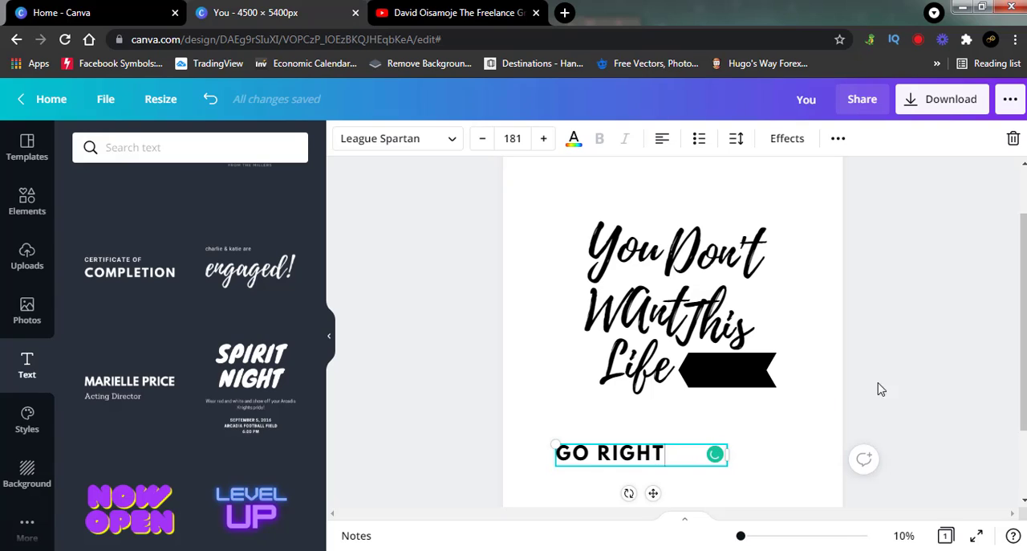
{"action": "left_click", "coordinate": [911, 380]}
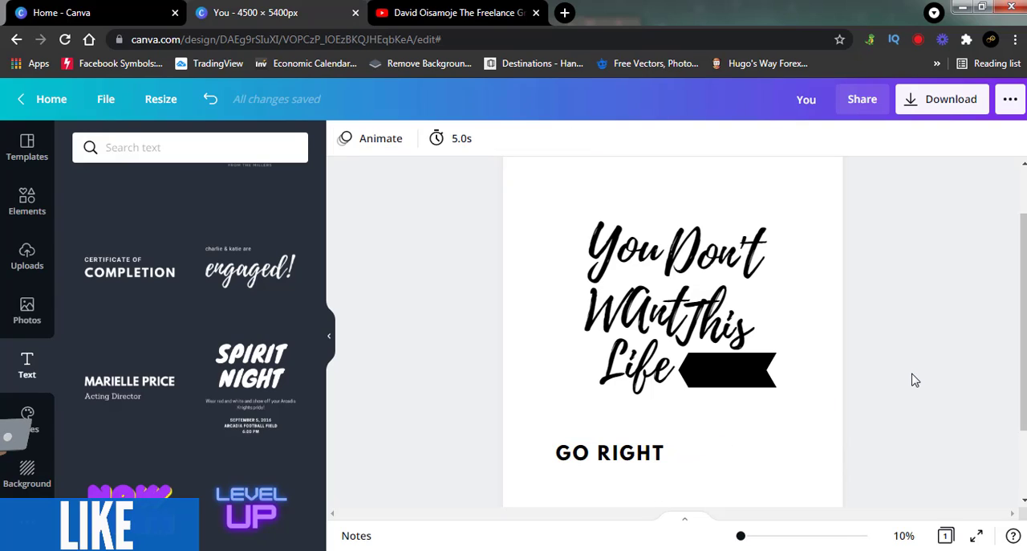
Step: Place the "GO RIGHT" text over the black arrow banner and colour it violet
{"action": "left_click", "coordinate": [658, 455]}
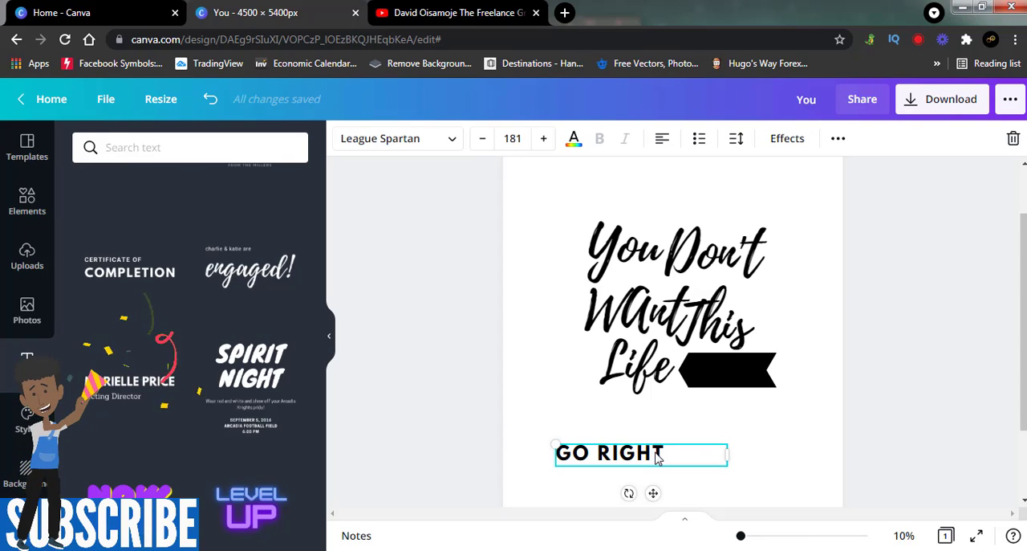
{"action": "left_click_drag", "start_coordinate": [727, 455], "coordinate": [743, 369]}
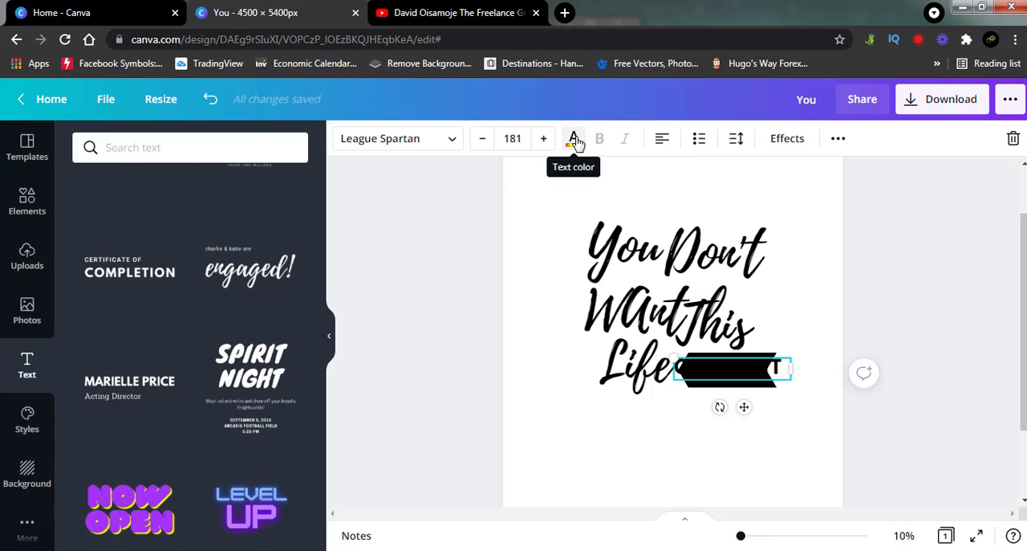
{"action": "left_click", "coordinate": [575, 138]}
{"action": "left_click", "coordinate": [250, 418]}
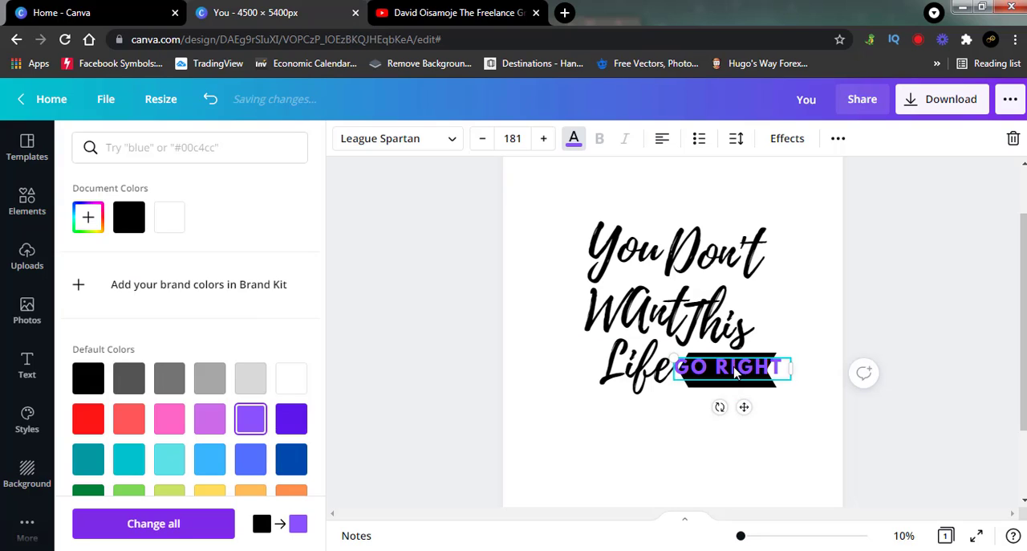
{"action": "left_click_drag", "start_coordinate": [735, 373], "coordinate": [733, 368]}
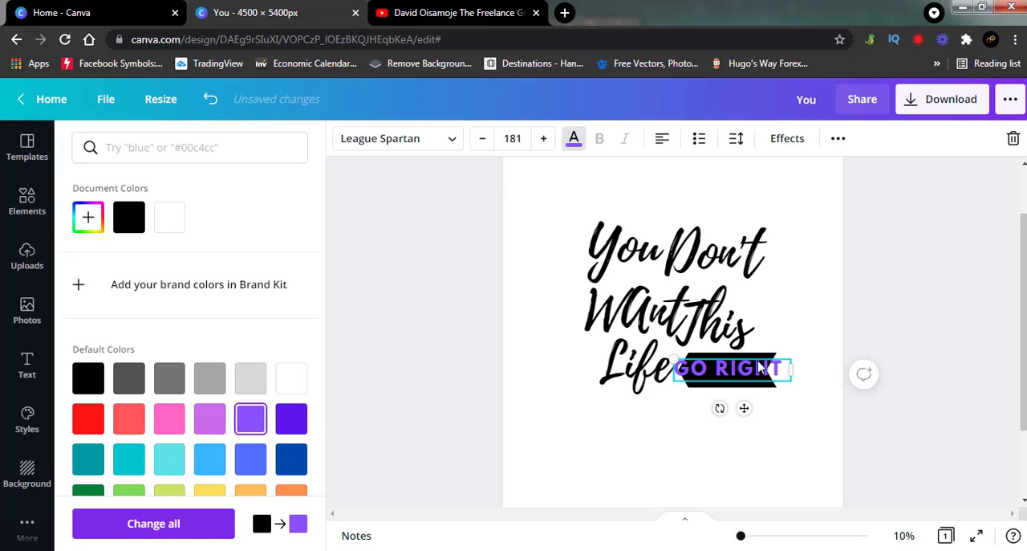
{"action": "left_click", "coordinate": [919, 291]}
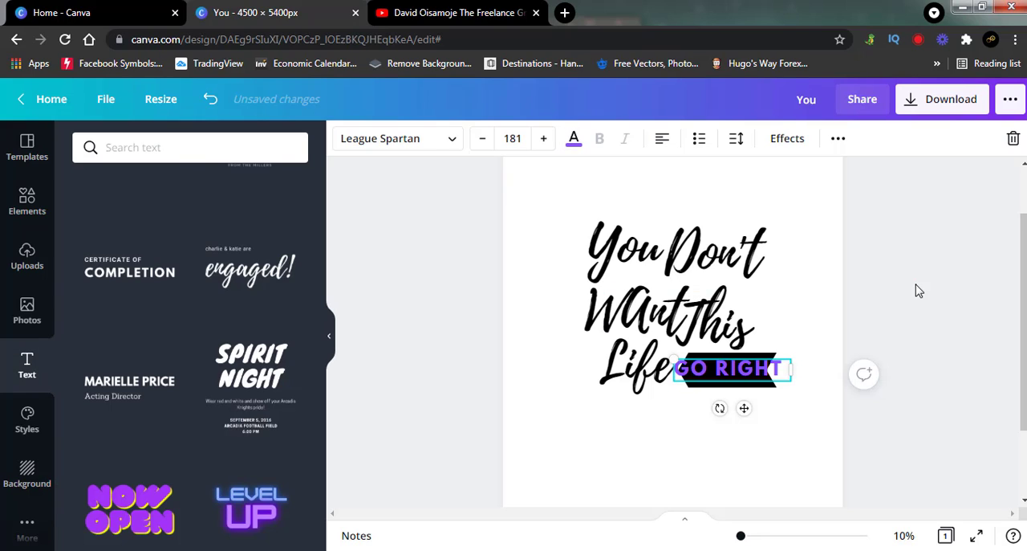
{"action": "left_click", "coordinate": [919, 291]}
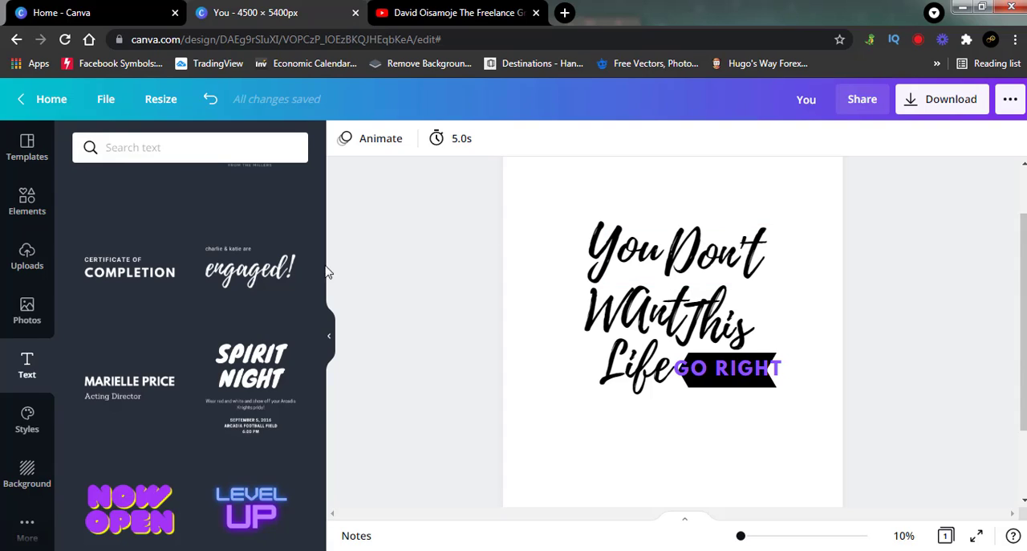
Step: Clear the shapes search and add the black-and-white flower graphic with the red tile pattern edge from the graphics collection
{"action": "left_click", "coordinate": [28, 204]}
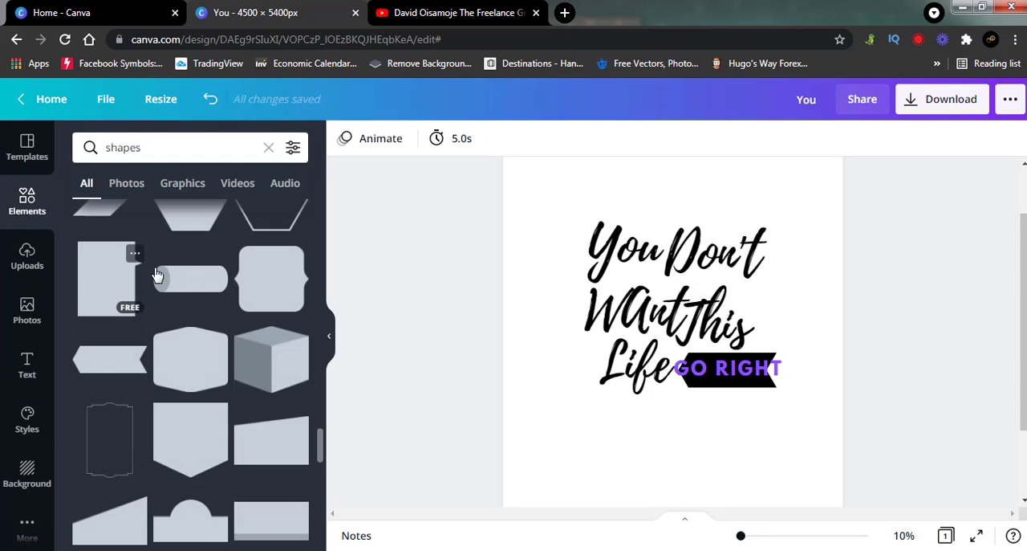
{"action": "left_click", "coordinate": [270, 150]}
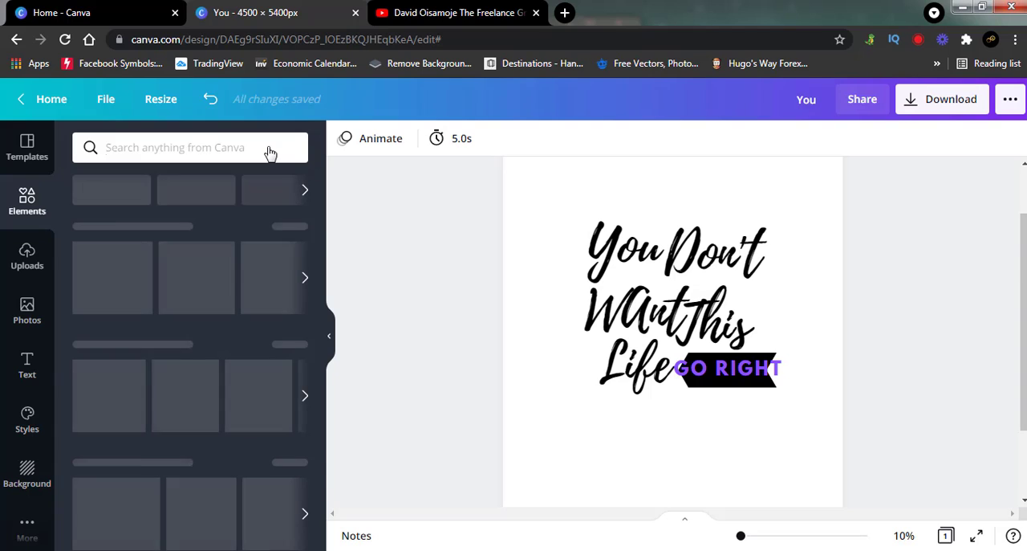
{"action": "scroll", "coordinate": [211, 415], "scroll_direction": "down", "scroll_amount": 2}
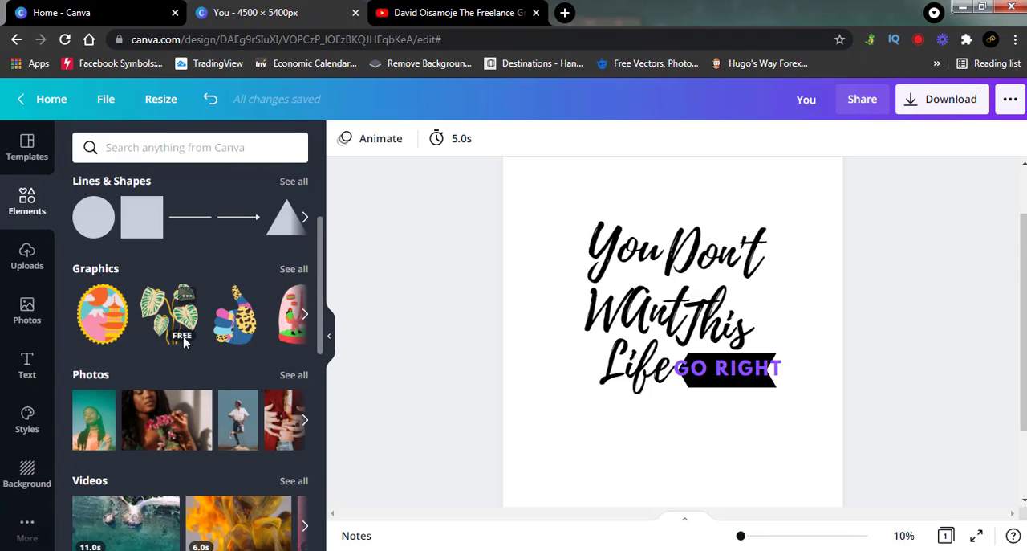
{"action": "left_click", "coordinate": [293, 270]}
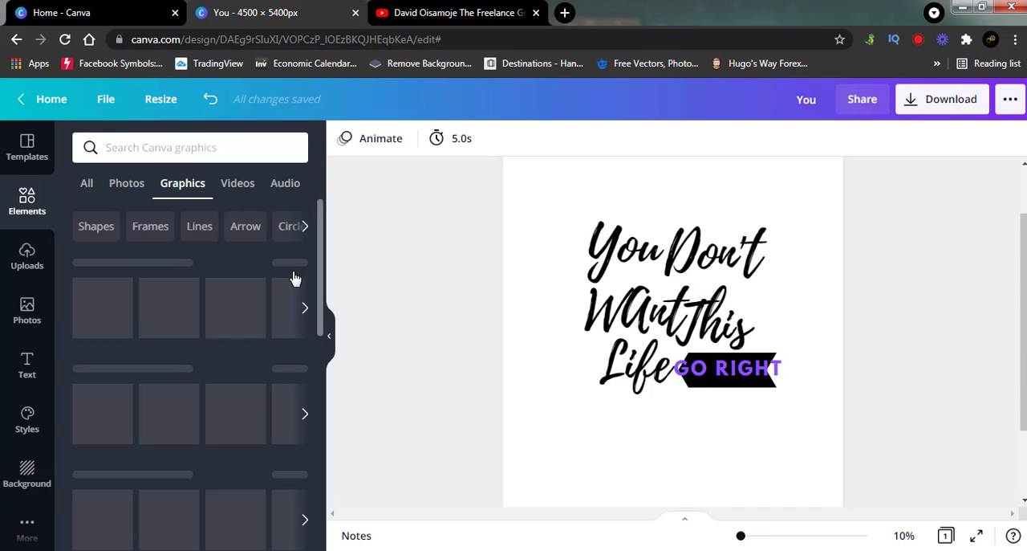
{"action": "left_click", "coordinate": [171, 417]}
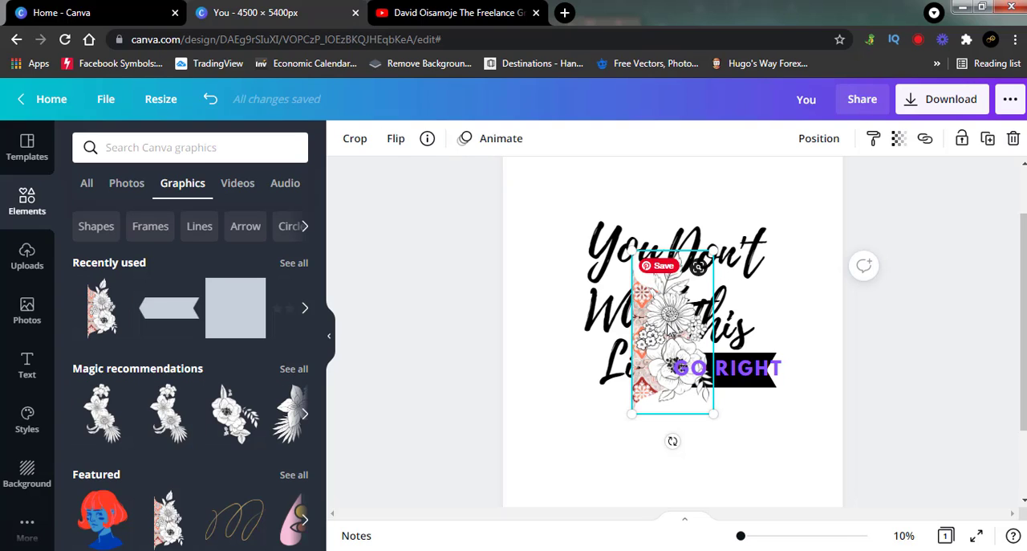
Step: Rotate the flower graphic a quarter turn clockwise so its tiled edge faces up, and place it under the "GO RIGHT" banner
{"action": "left_click_drag", "start_coordinate": [668, 326], "coordinate": [785, 367]}
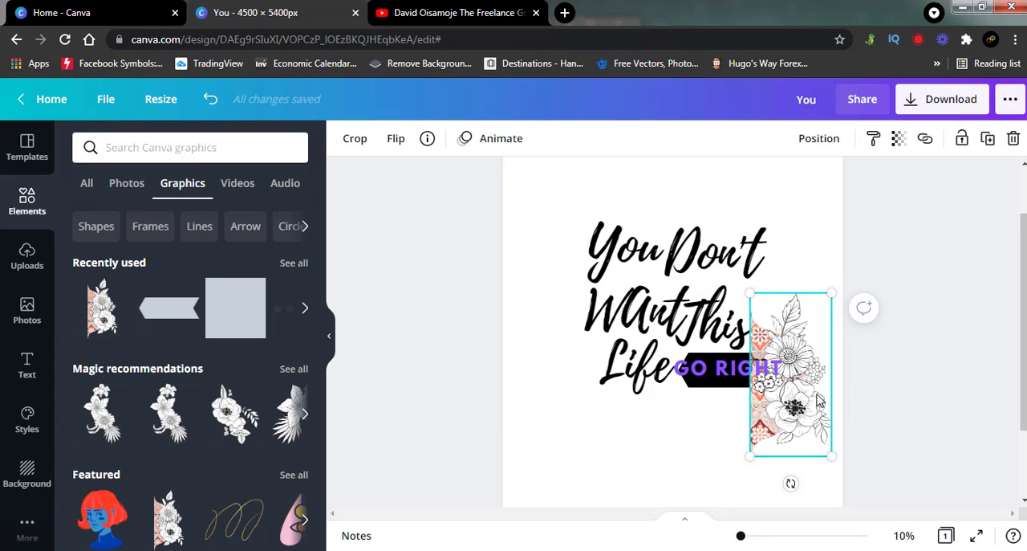
{"action": "left_click_drag", "start_coordinate": [789, 337], "coordinate": [741, 417]}
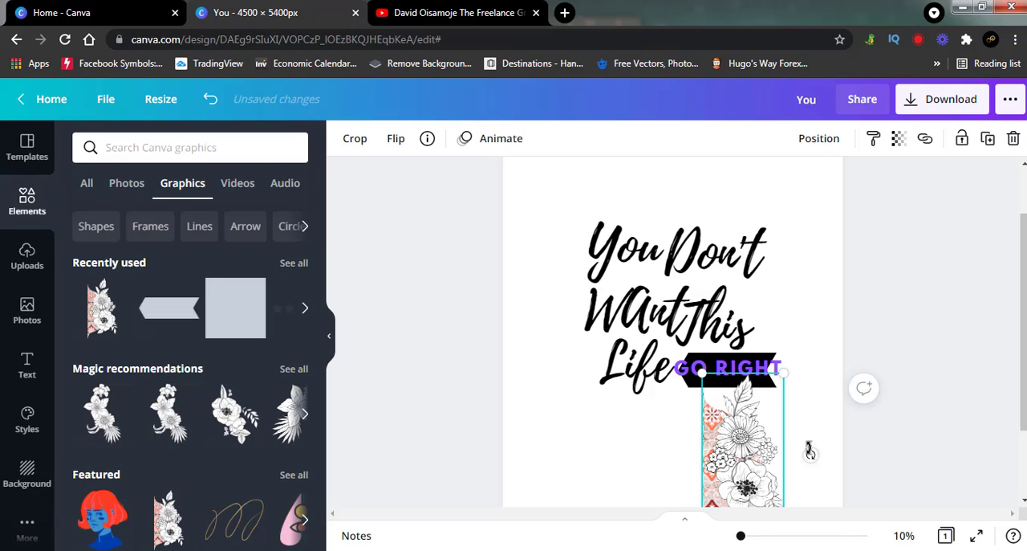
{"action": "left_click_drag", "start_coordinate": [808, 451], "coordinate": [744, 505]}
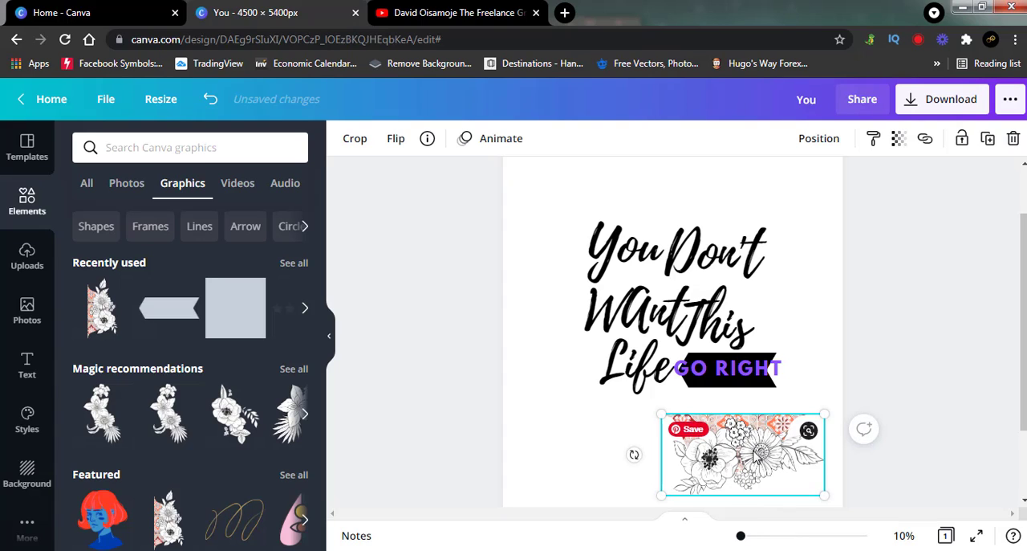
{"action": "left_click_drag", "start_coordinate": [757, 457], "coordinate": [747, 423]}
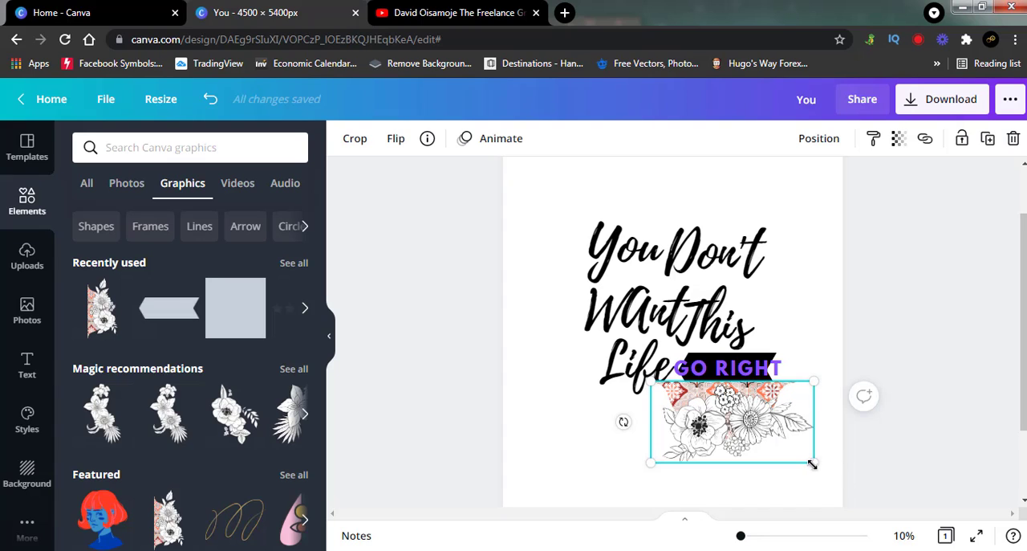
Step: Shrink the flower graphic to about the banner's width and align its tiled edge against the banner's lower edge
{"action": "left_click_drag", "start_coordinate": [812, 463], "coordinate": [777, 442]}
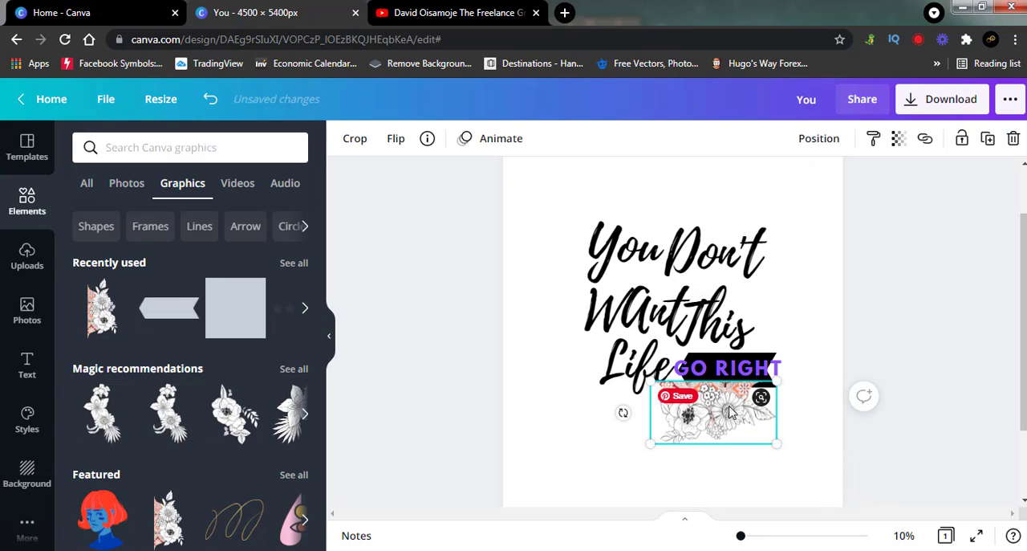
{"action": "left_click_drag", "start_coordinate": [731, 412], "coordinate": [741, 411]}
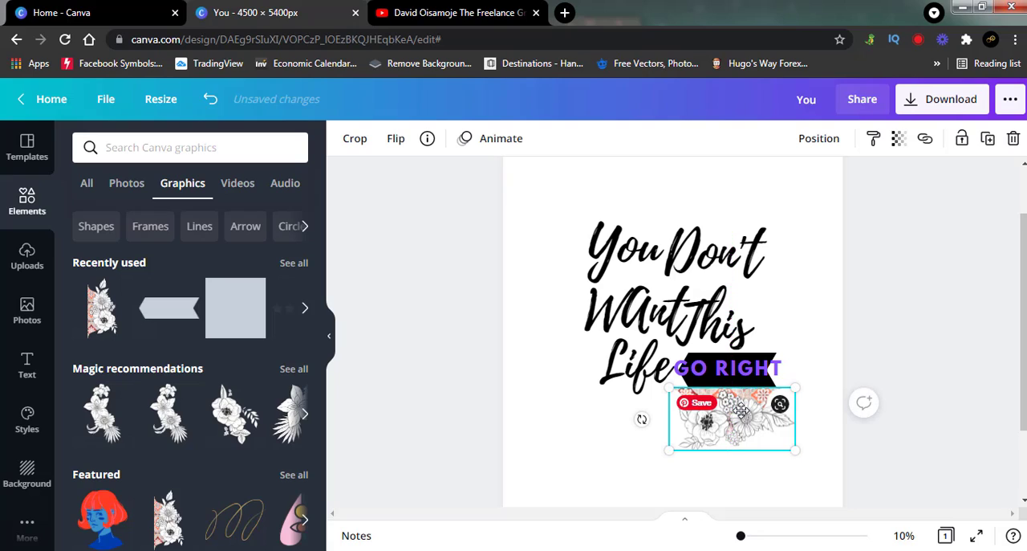
{"action": "left_click", "coordinate": [909, 297]}
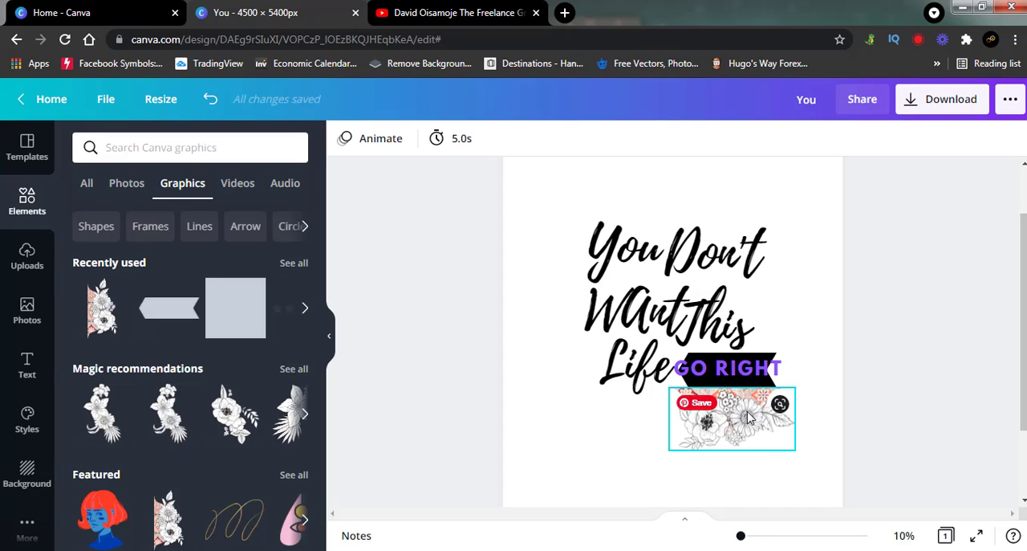
{"action": "left_click_drag", "start_coordinate": [747, 417], "coordinate": [739, 417]}
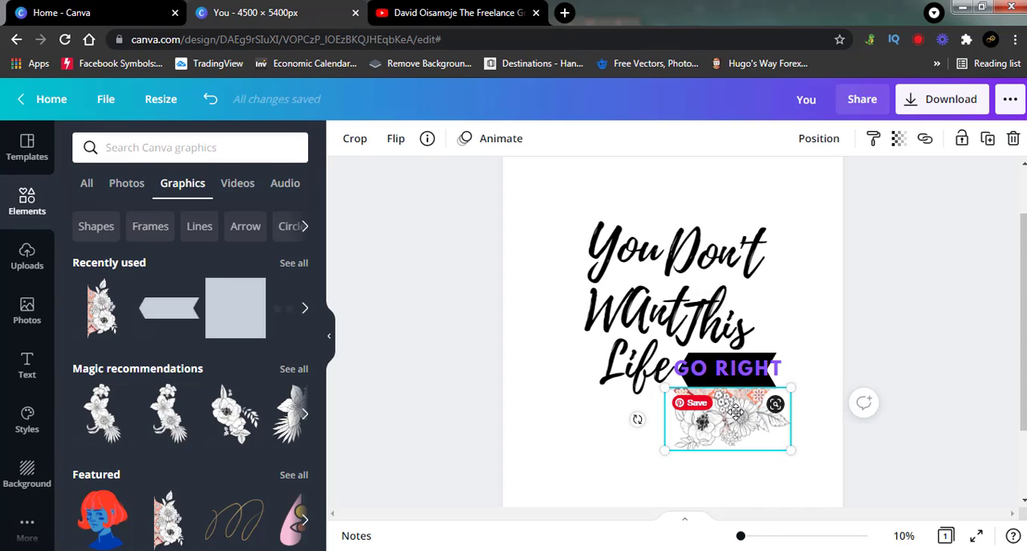
{"action": "left_click", "coordinate": [975, 297]}
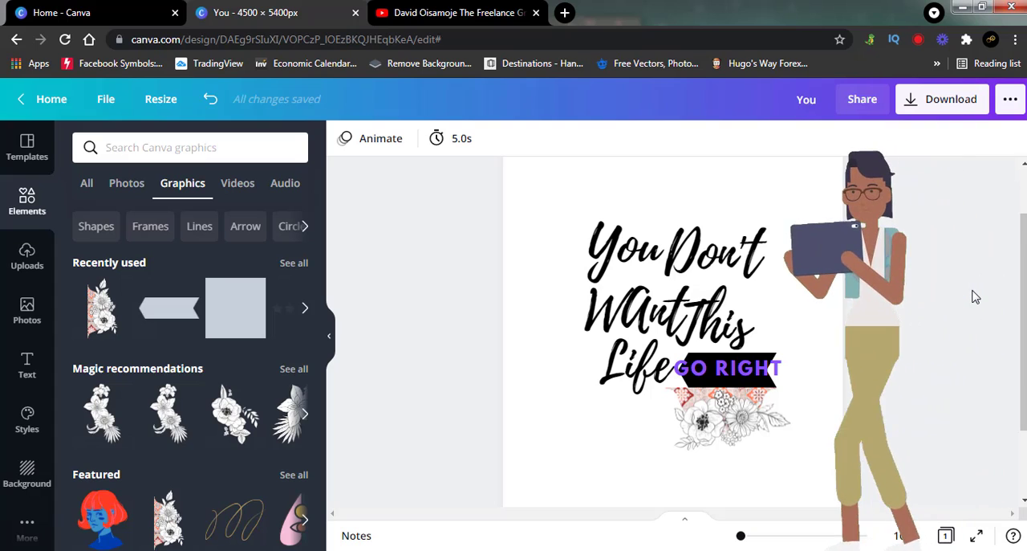
{"action": "left_click", "coordinate": [729, 423]}
{"action": "left_click_drag", "start_coordinate": [665, 450], "coordinate": [677, 440]}
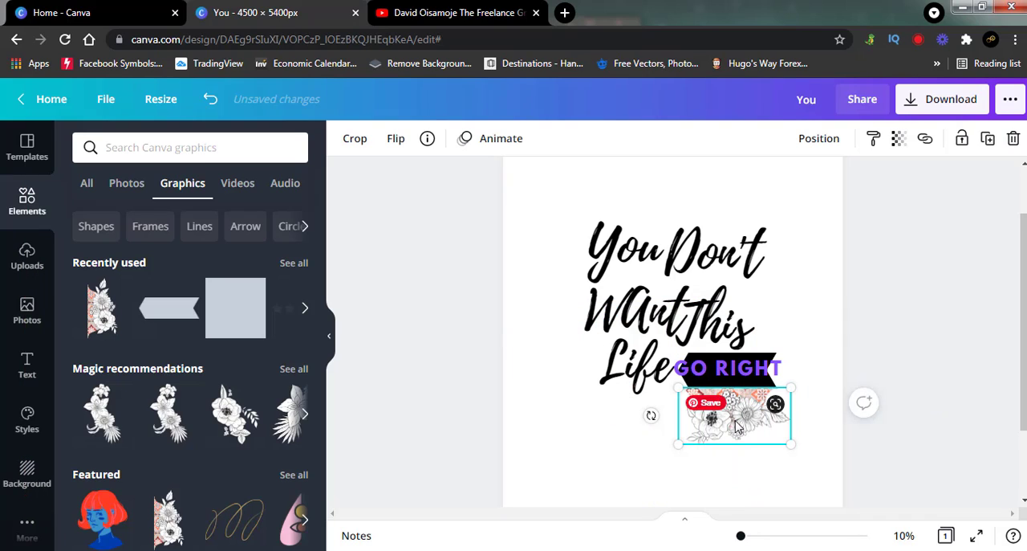
{"action": "left_click", "coordinate": [927, 311]}
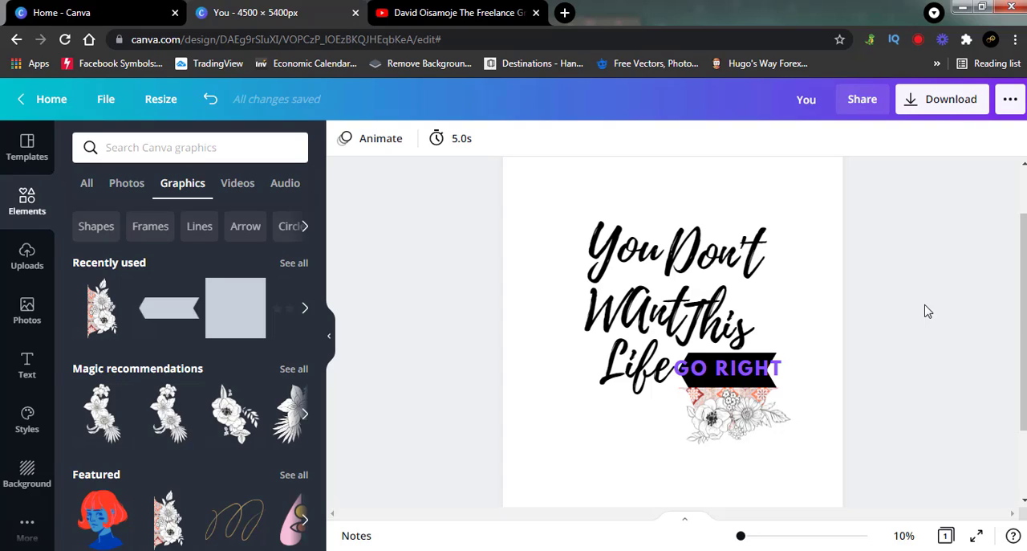
Step: Download the design as a PNG at size 1 with a transparent background and dismiss the saved-design message
{"action": "left_click", "coordinate": [963, 111]}
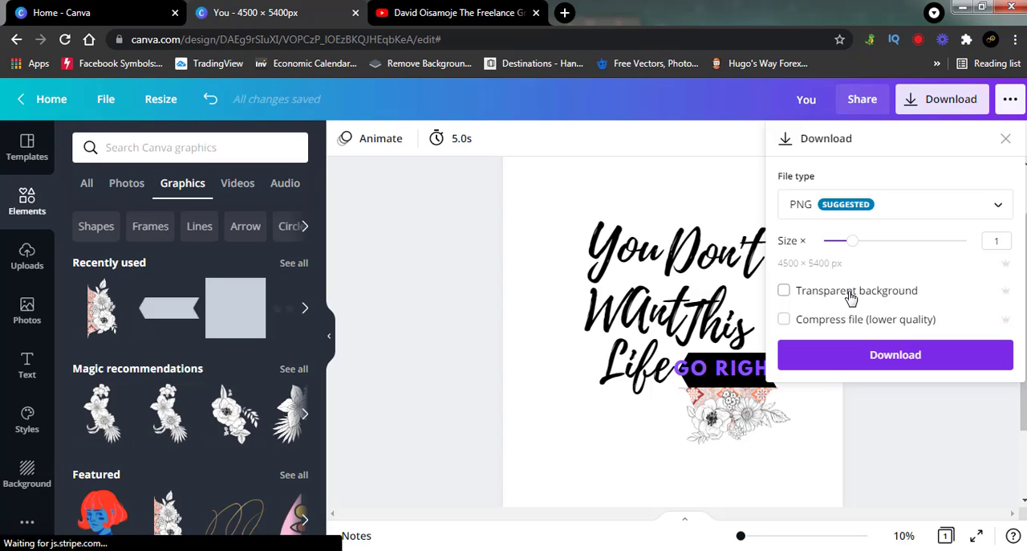
{"action": "left_click", "coordinate": [851, 298]}
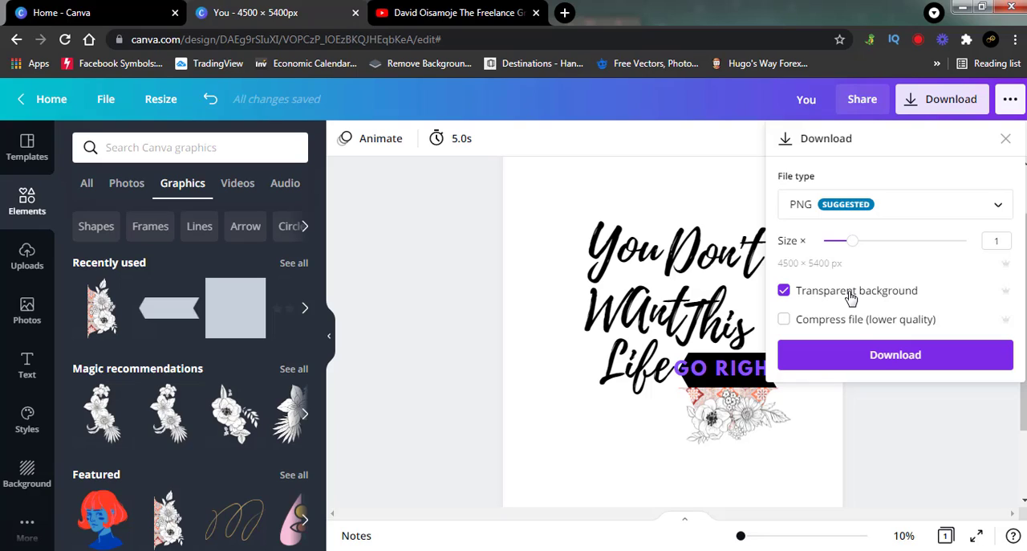
{"action": "left_click", "coordinate": [879, 360]}
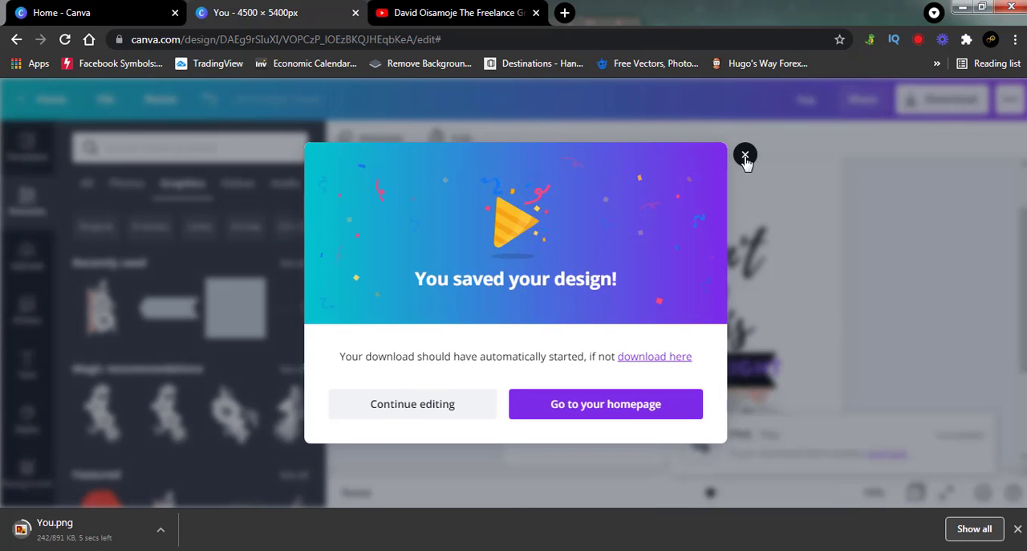
{"action": "left_click", "coordinate": [745, 158]}
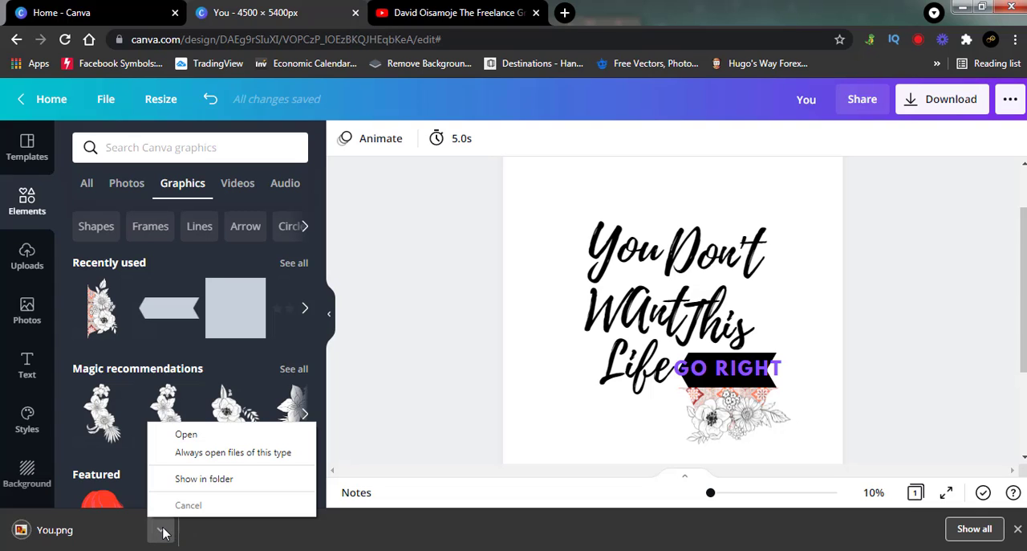
Step: Show the downloaded You.png in its folder and open it in the image viewer to check the result
{"action": "left_click", "coordinate": [160, 529]}
{"action": "left_click", "coordinate": [211, 485]}
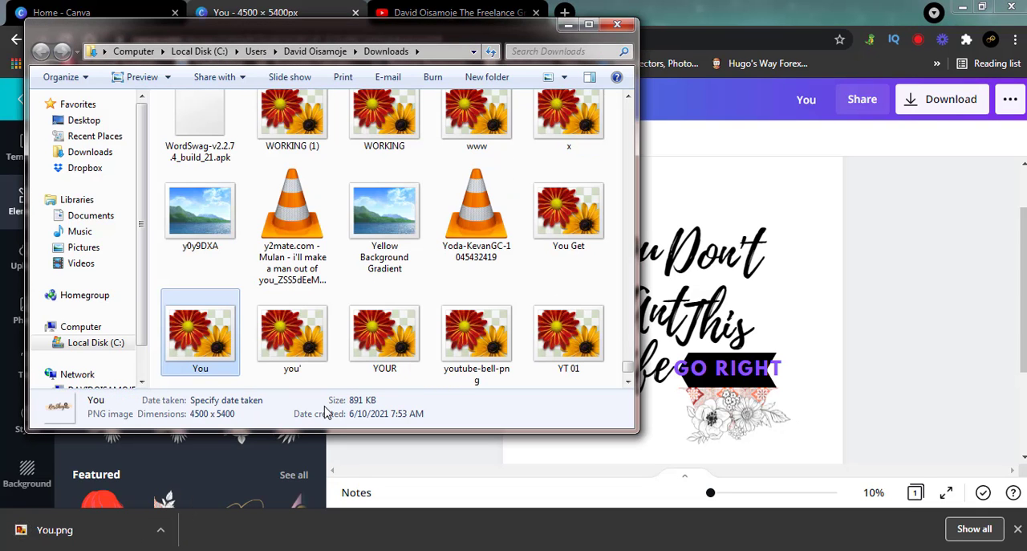
{"action": "double_click", "coordinate": [201, 326]}
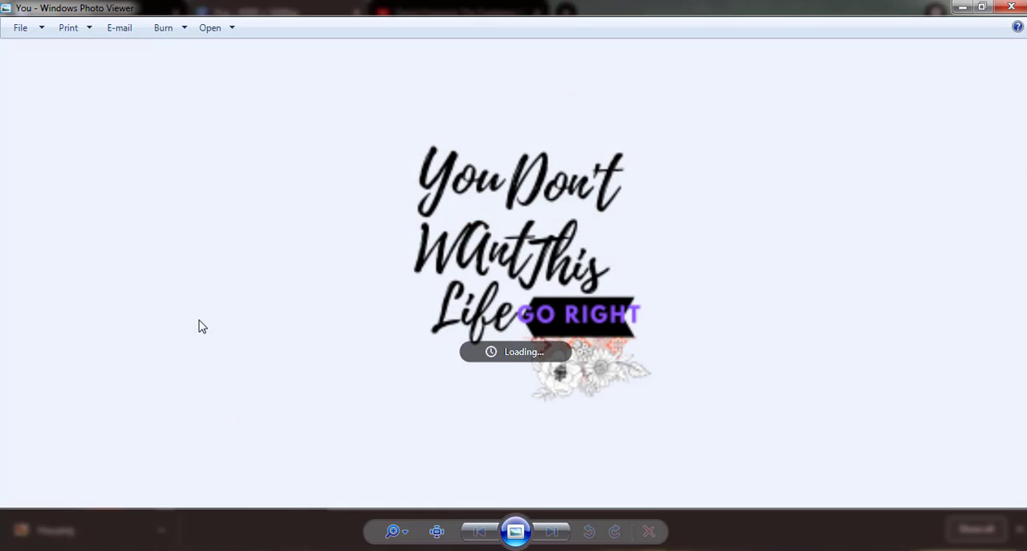